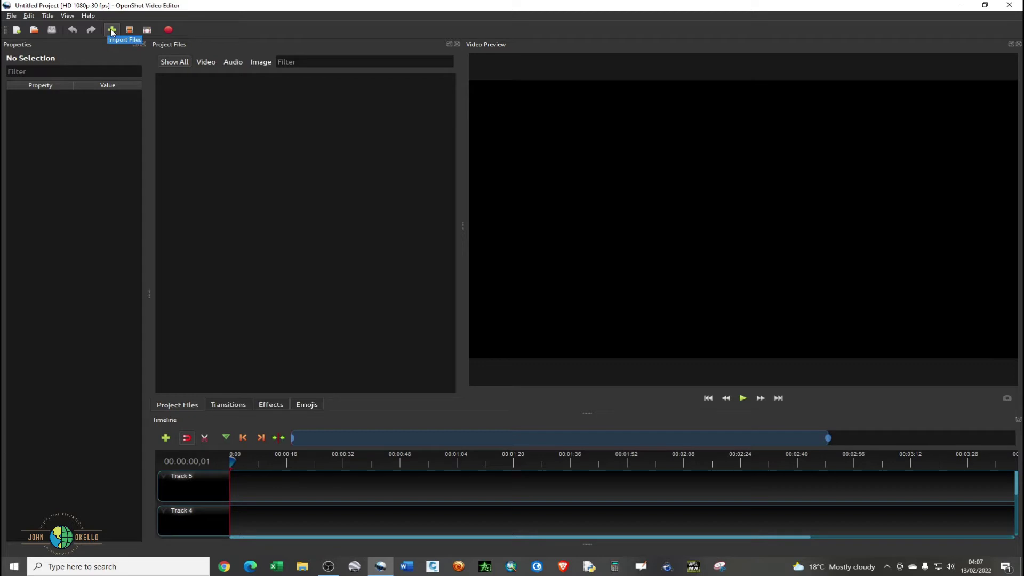
Import Ocean.mp4 and the Blue and Green Horse Icon Security Logo.png from the Watermark folder on the Desktop.
click(112, 30)
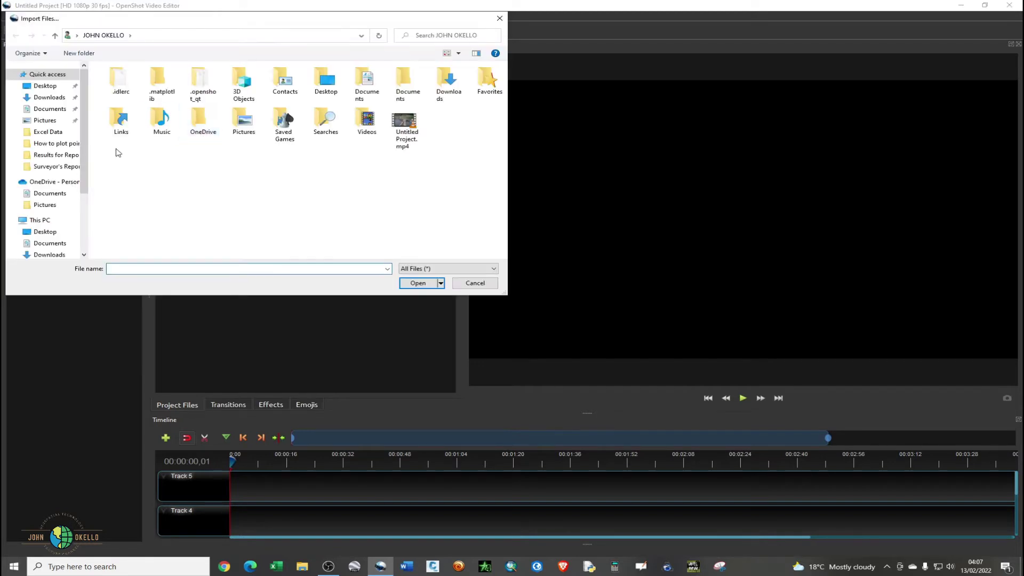
scroll(51, 181, down, 1)
click(53, 203)
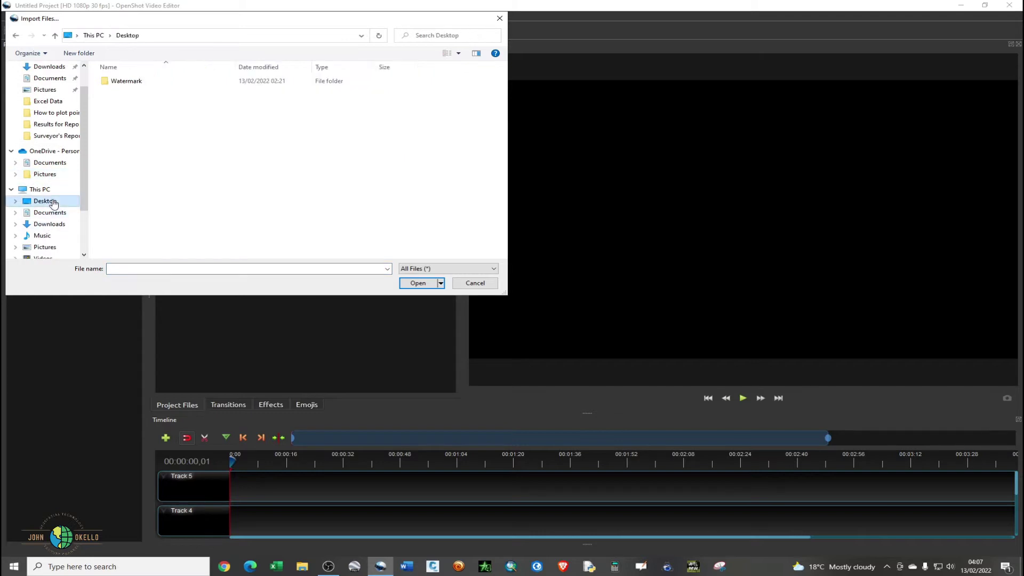
double_click(125, 83)
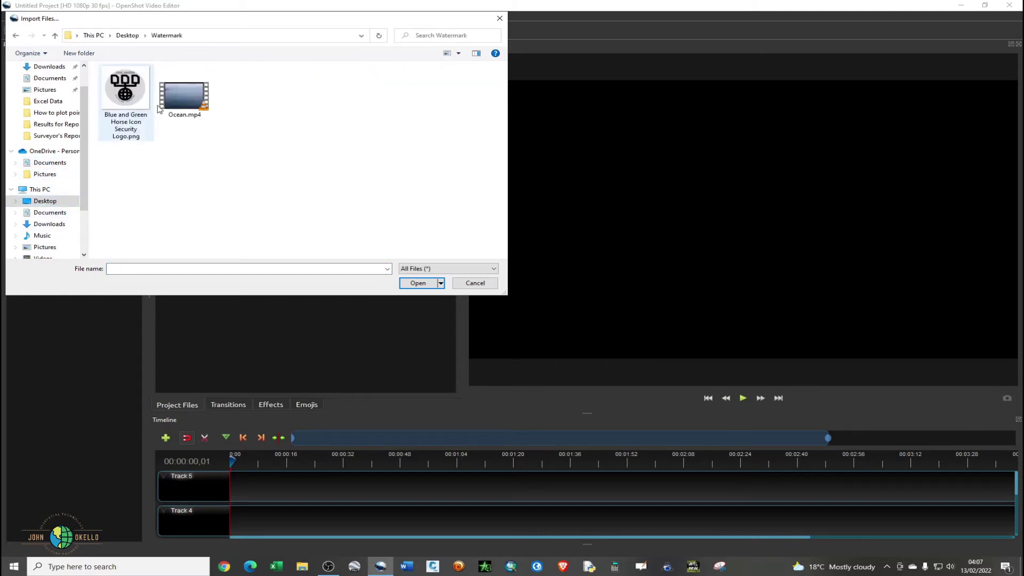
click(174, 104)
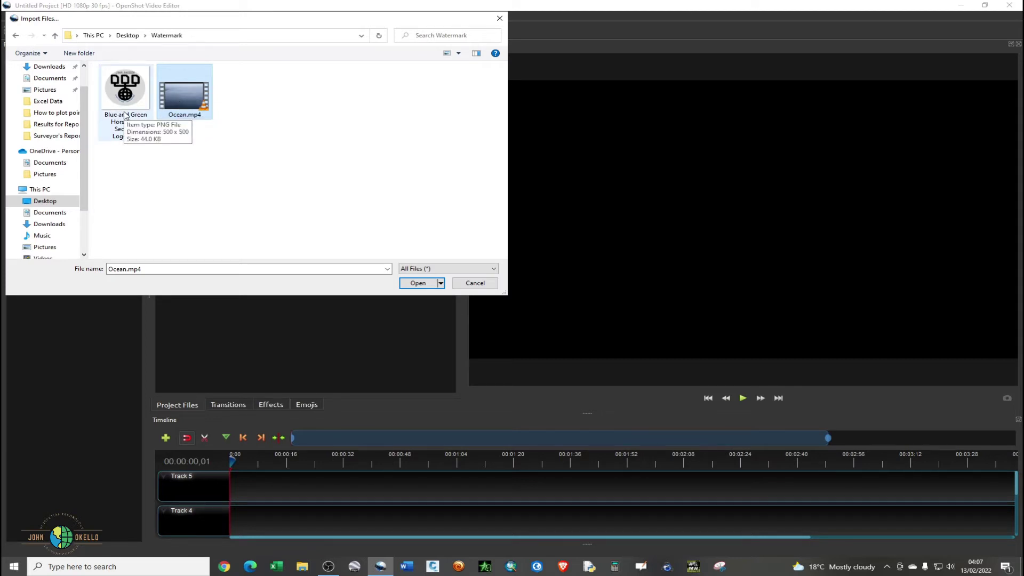
key(Return)
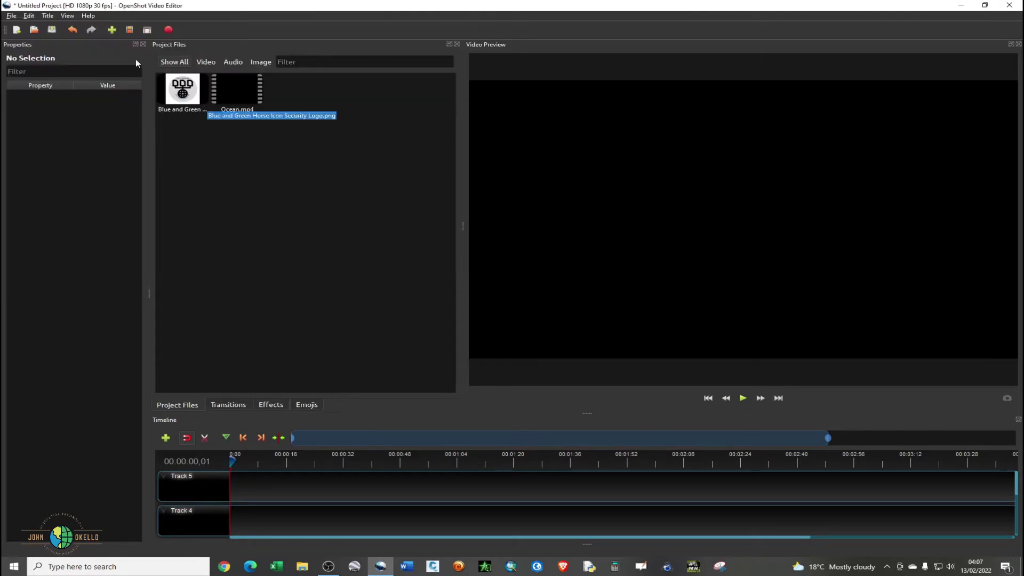
Place the Ocean.mp4 clip at the start of Track 4 on the timeline.
click(223, 84)
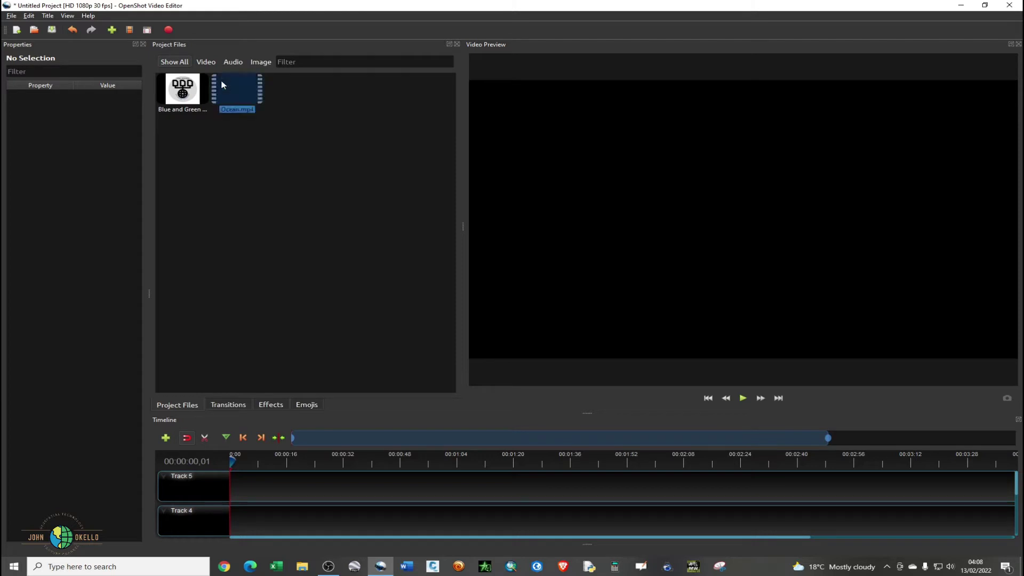
drag(223, 84, 240, 178)
drag(217, 87, 254, 517)
scroll(250, 517, down, 1)
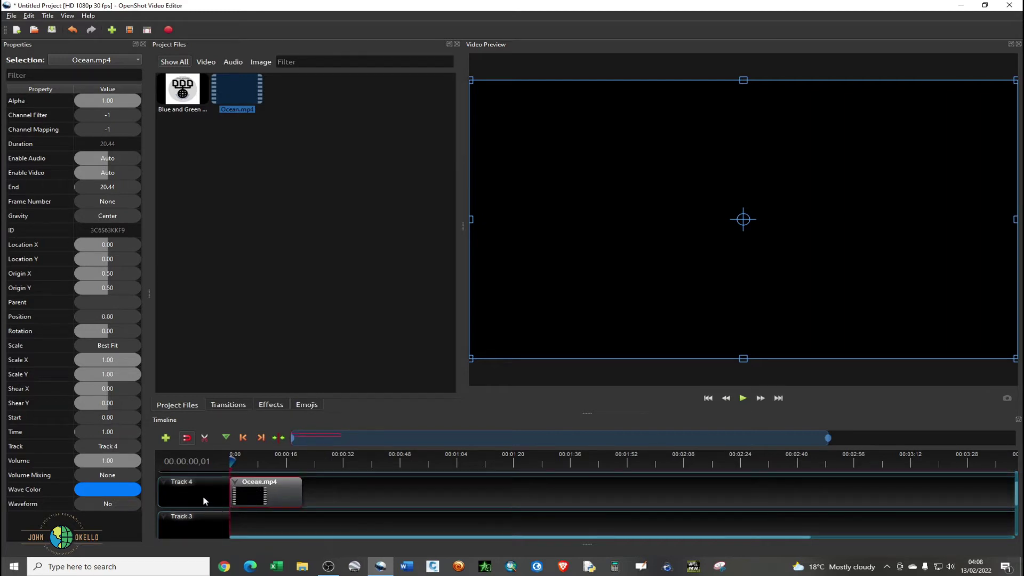
scroll(338, 516, up, 1)
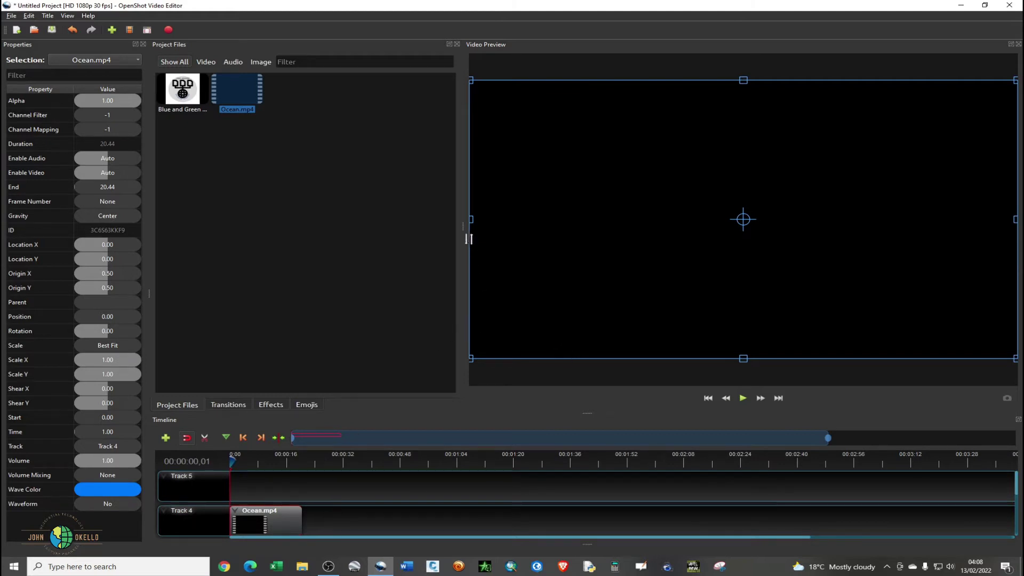
Widen the video preview and play the Ocean.mp4 clip from its start, pausing after about 4 seconds.
drag(461, 229, 309, 243)
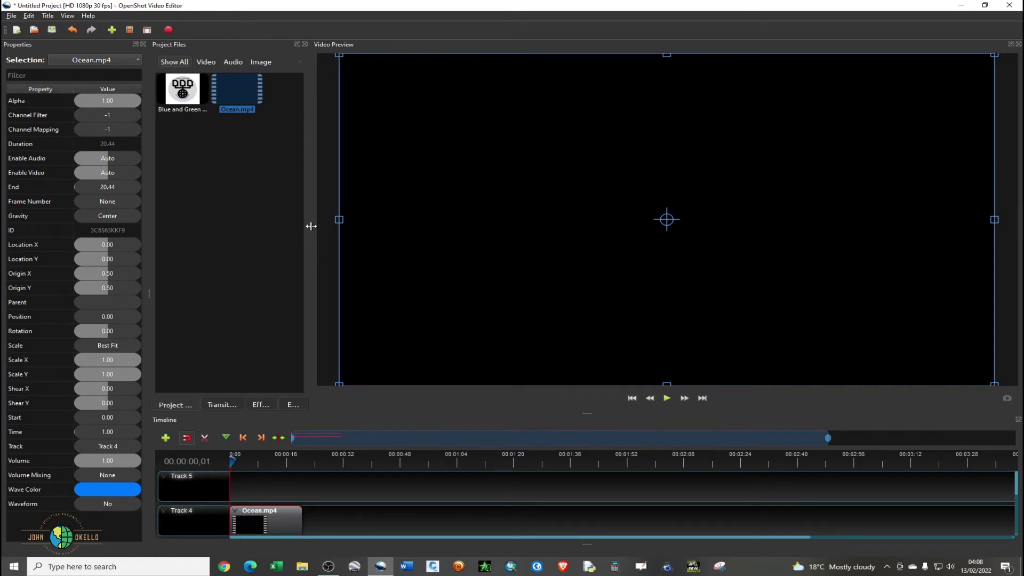
drag(311, 226, 311, 226)
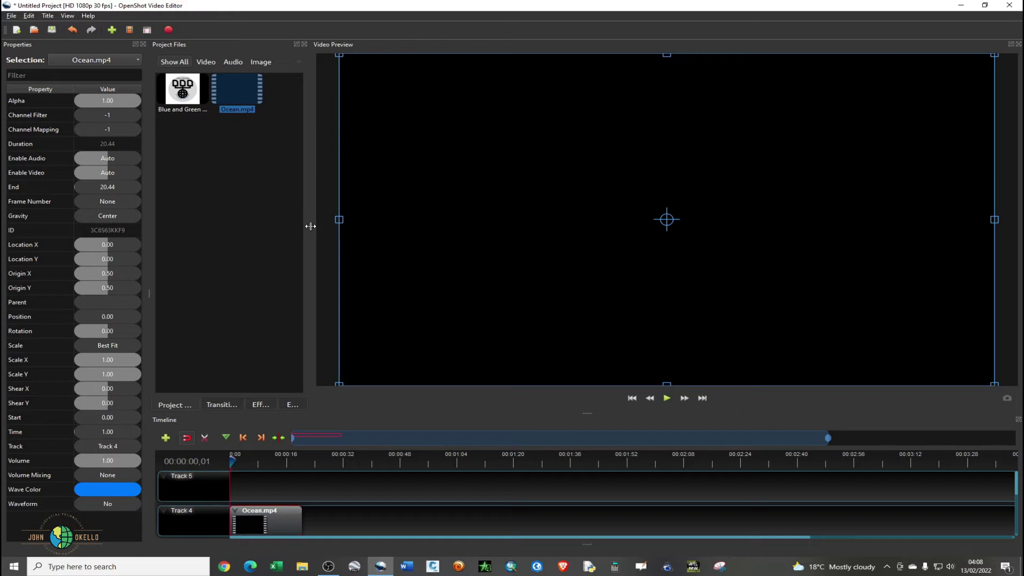
click(666, 400)
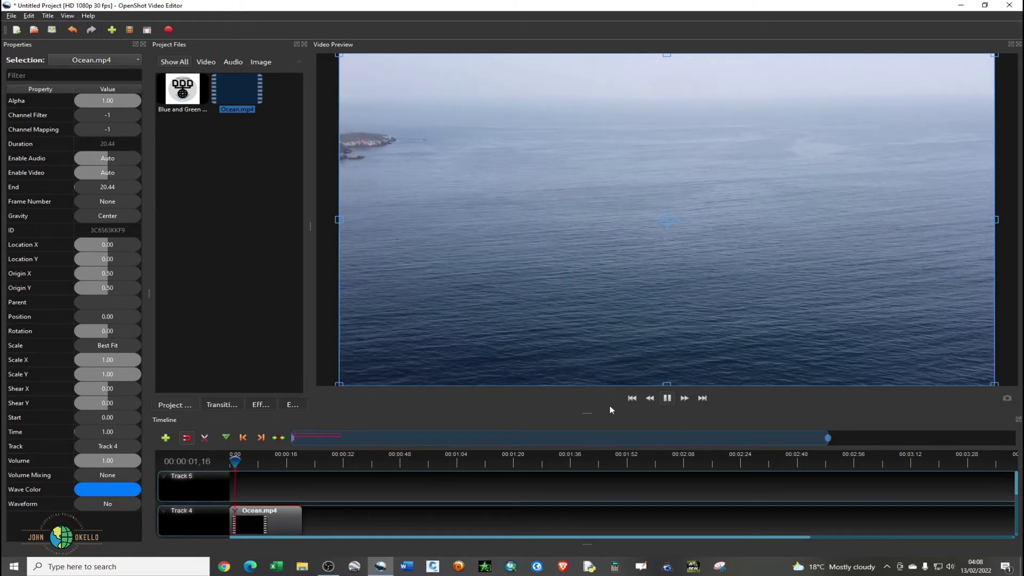
click(670, 402)
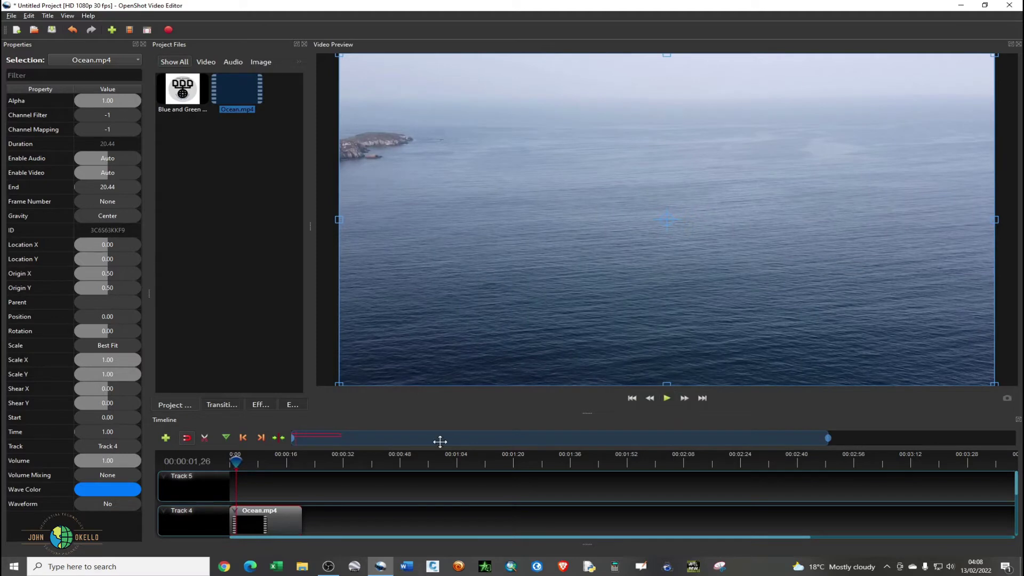
click(232, 461)
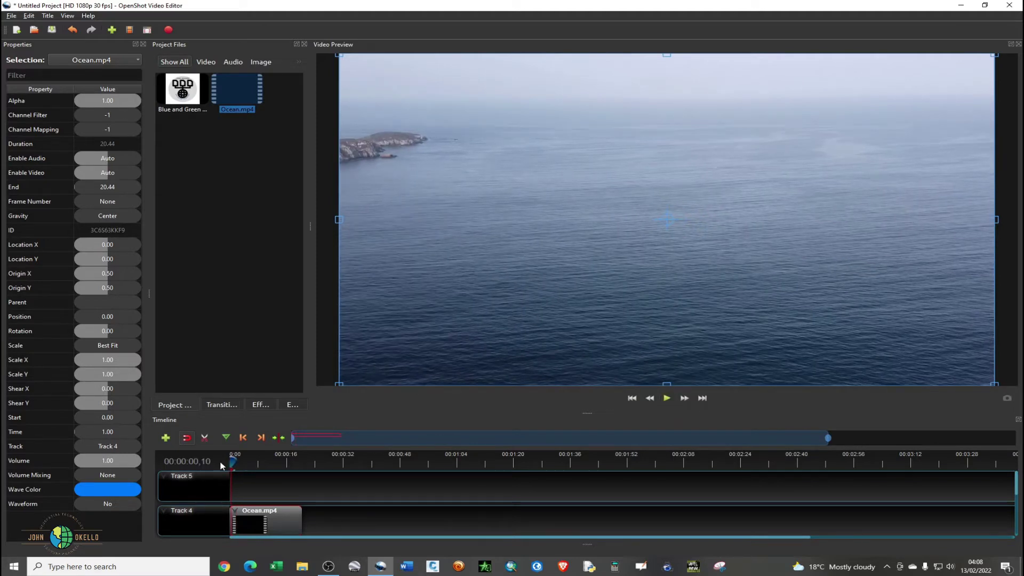
click(230, 462)
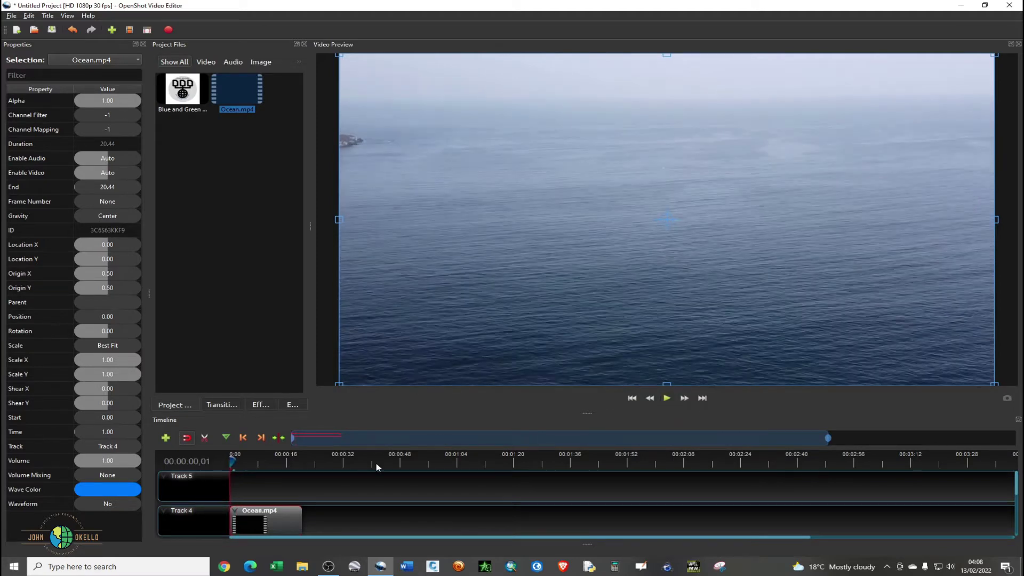
click(666, 398)
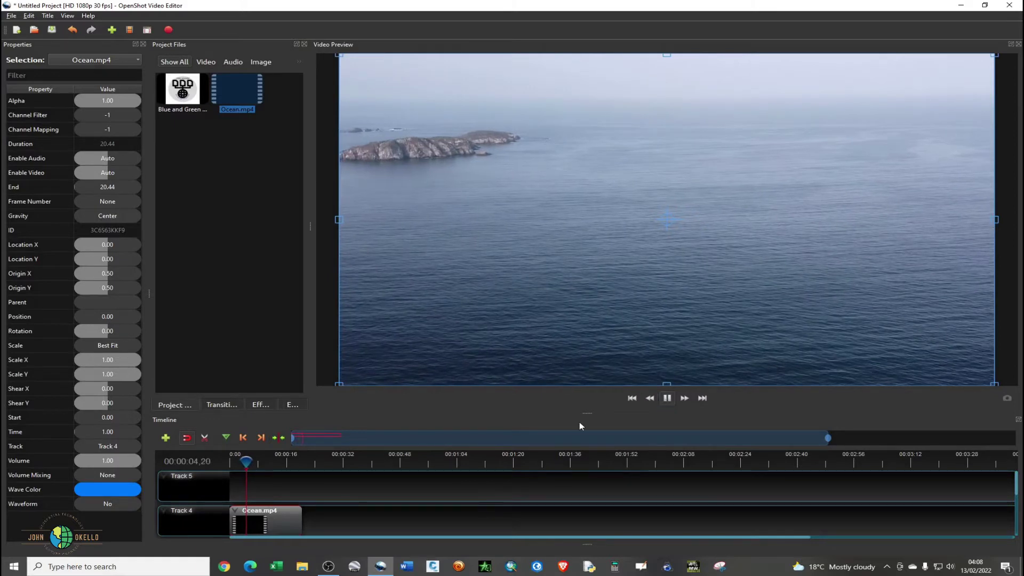
click(667, 398)
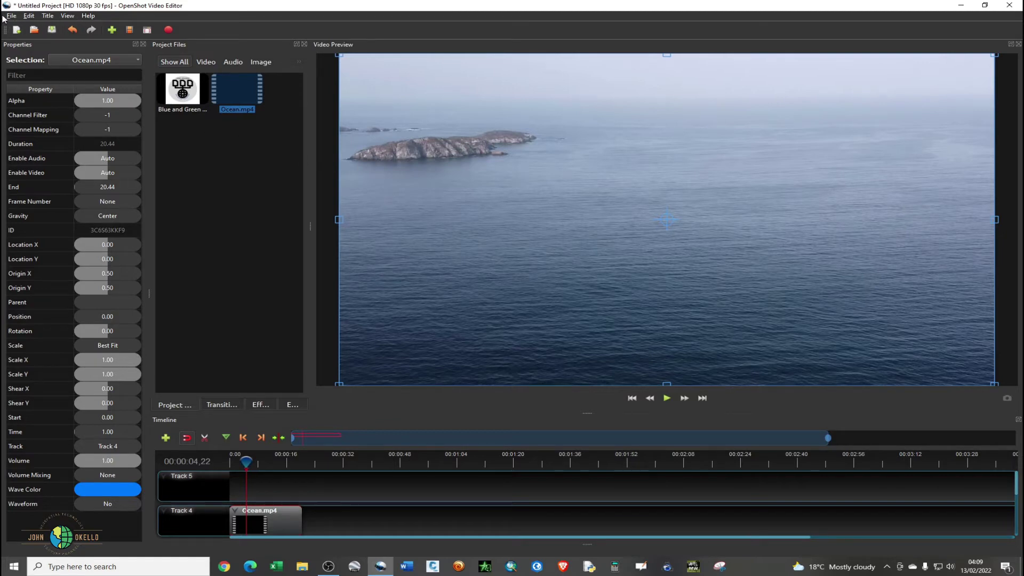
Start a new title and choose the Header 1 template from the title templates.
click(48, 18)
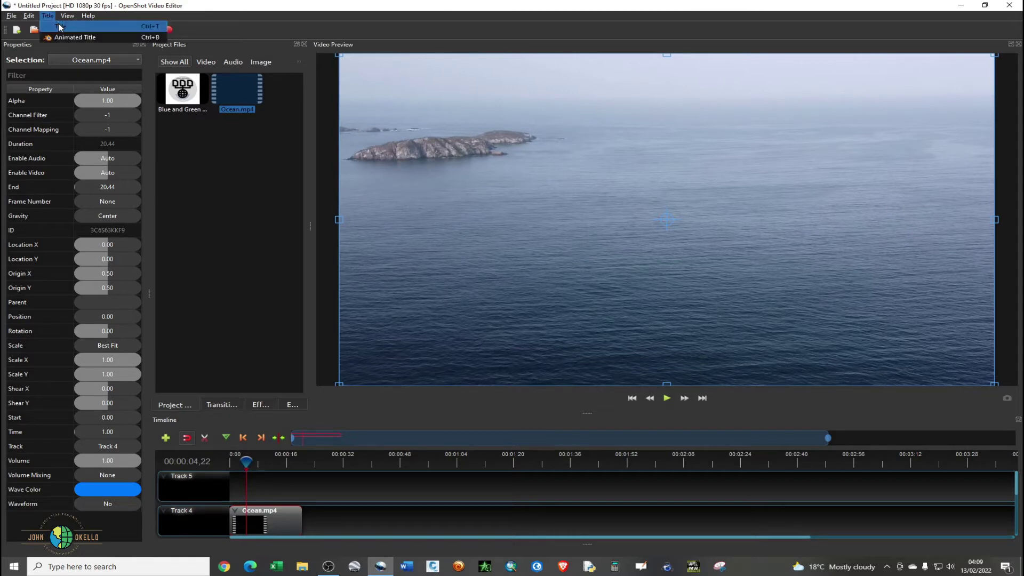
key(Escape)
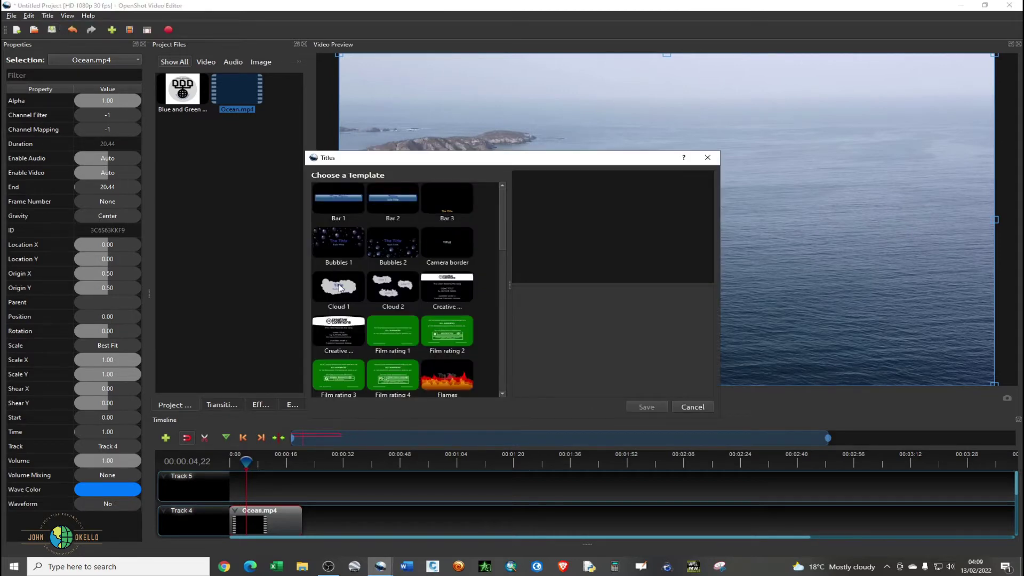
scroll(339, 288, down, 5)
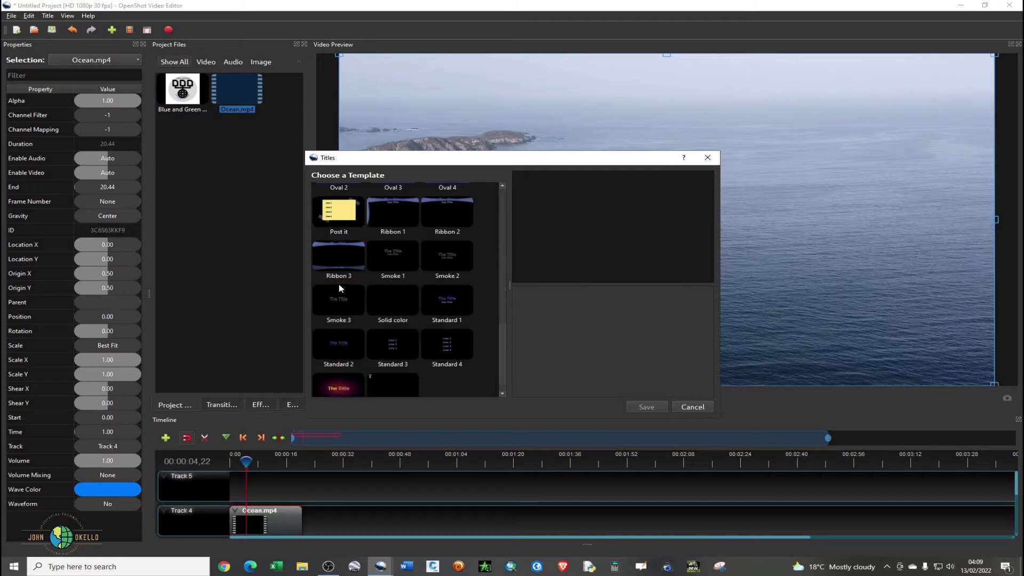
scroll(339, 288, up, 5)
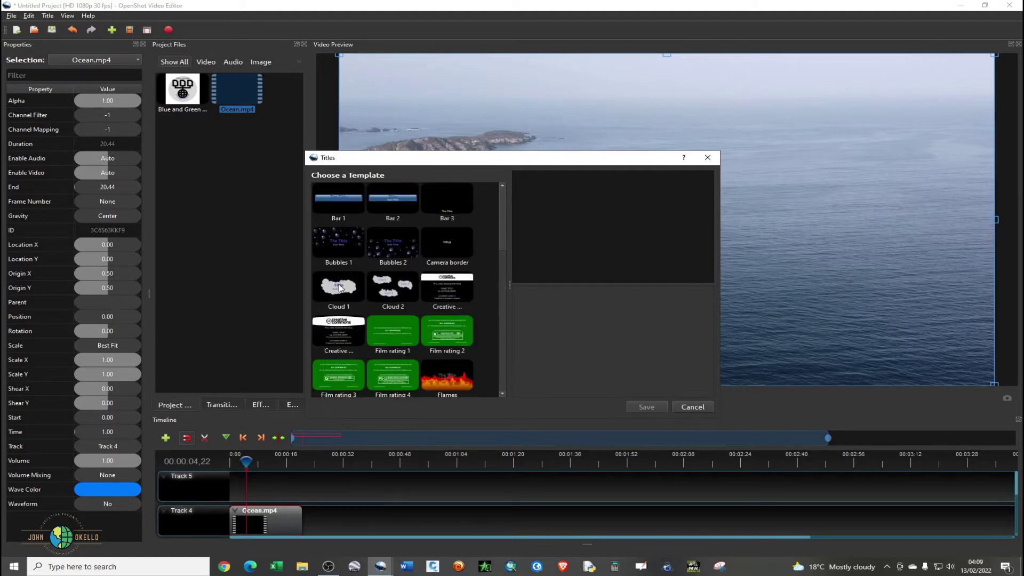
scroll(339, 288, down, 5)
scroll(339, 288, down, 3)
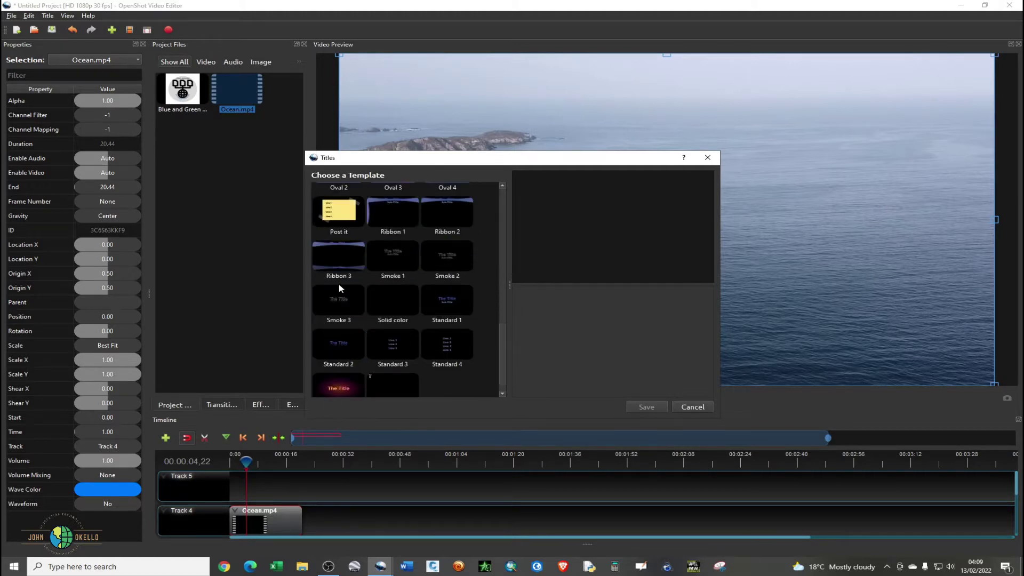
scroll(376, 318, up, 5)
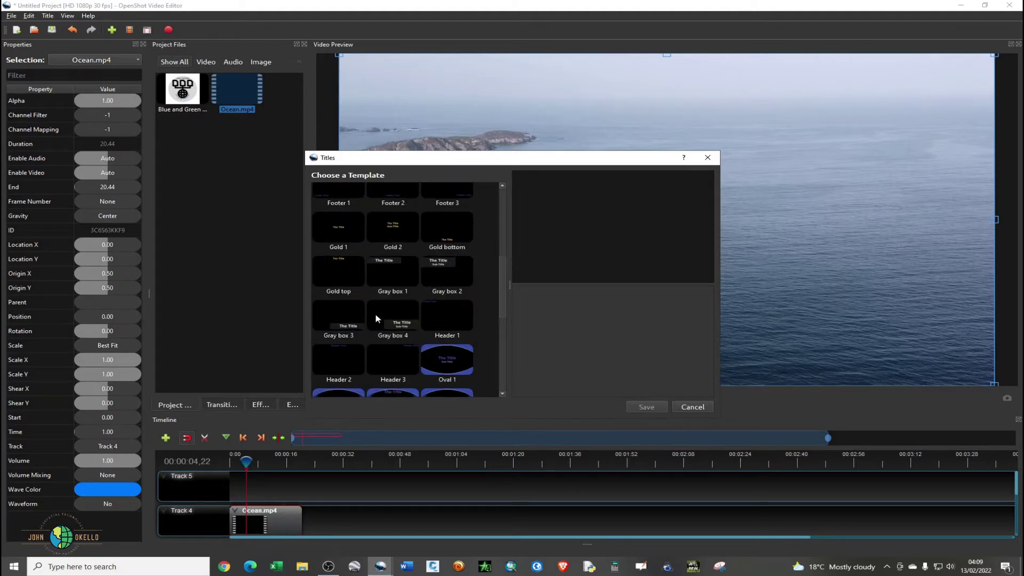
scroll(387, 315, up, 3)
scroll(387, 315, up, 1)
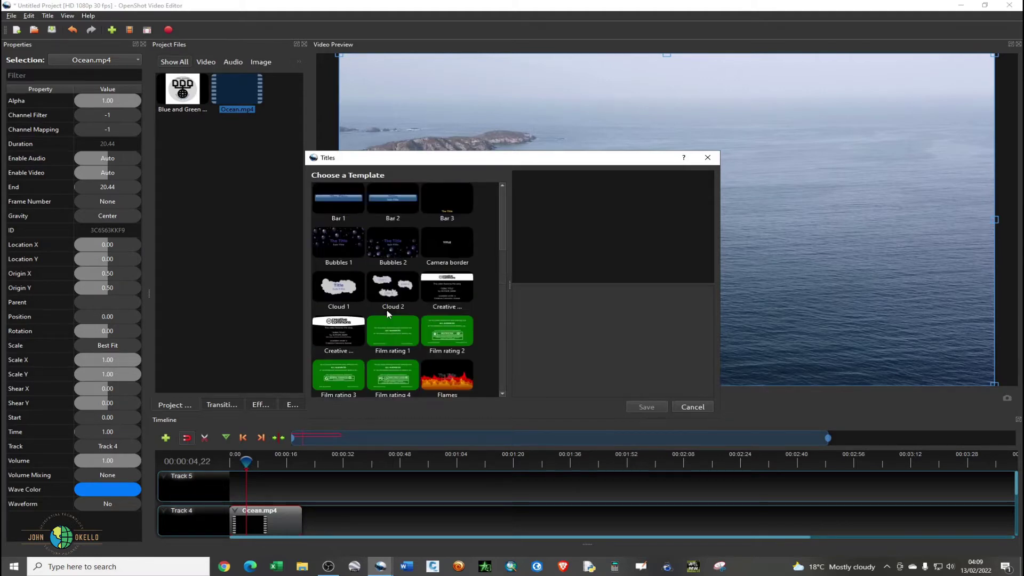
scroll(387, 315, down, 9)
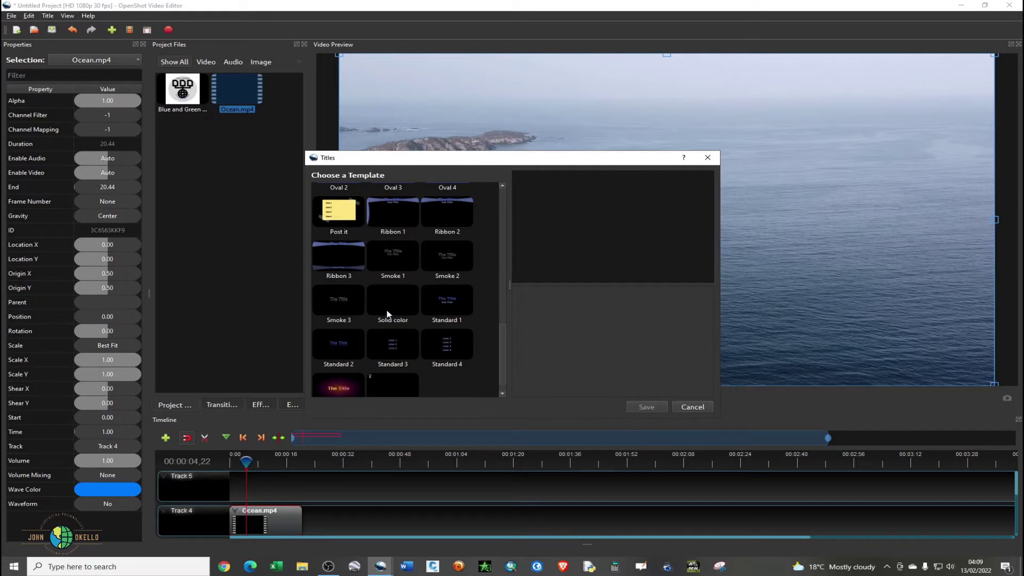
scroll(388, 315, down, 1)
scroll(388, 325, up, 3)
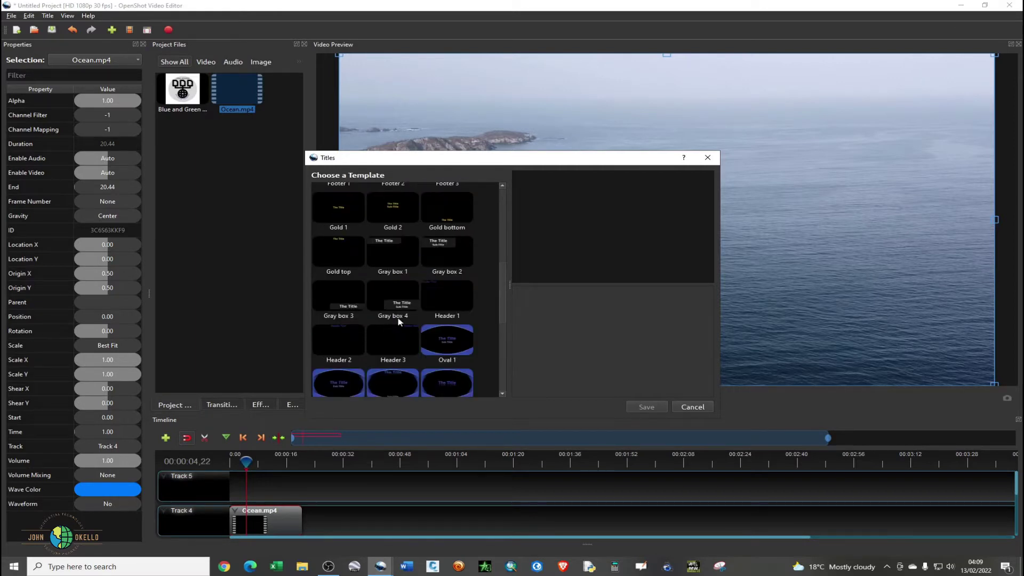
scroll(399, 321, up, 5)
scroll(399, 321, down, 3)
click(450, 302)
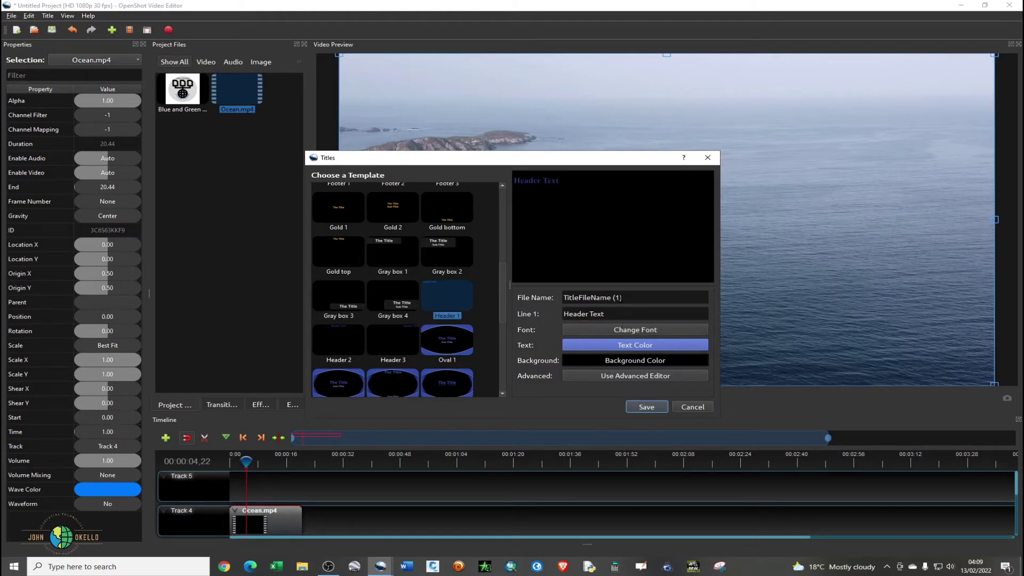
Name the title file Watermark and replace its header text with the creator's full name in capitals.
click(621, 297)
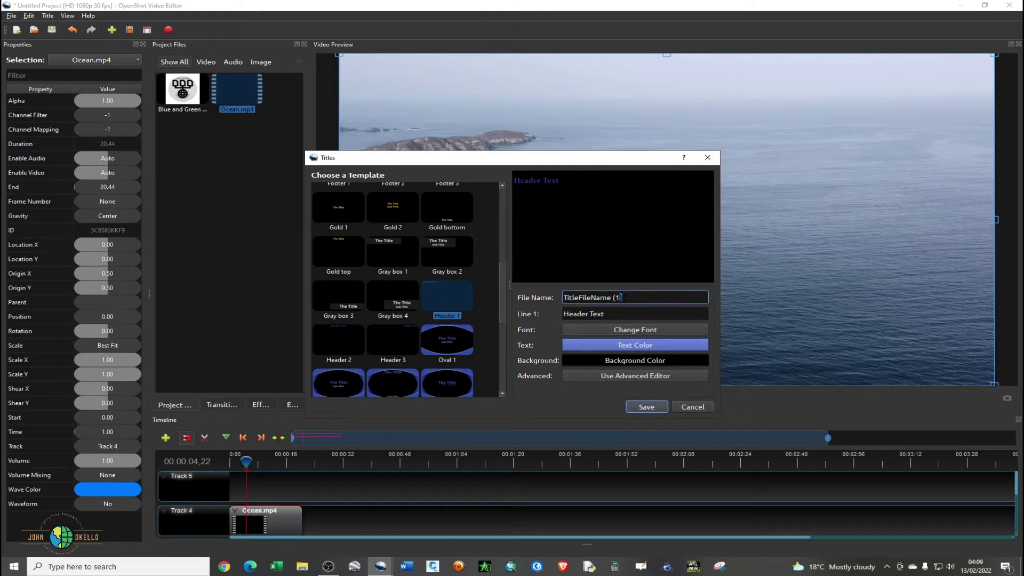
triple_click(622, 298)
text(Watermark)
click(604, 313)
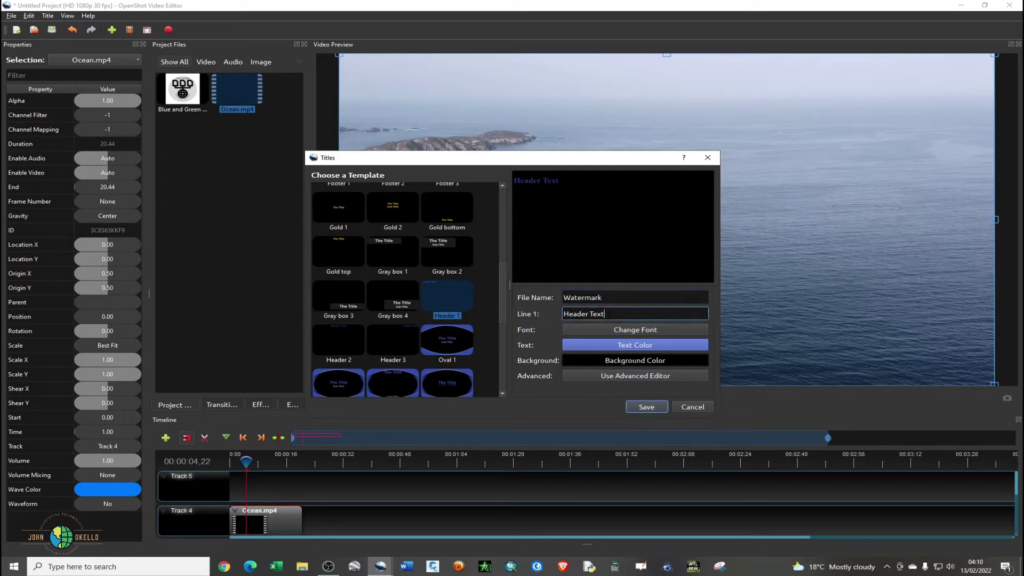
drag(604, 314, 551, 315)
text(JOHN OKELLO)
Set the title's font to Times New Roman, Bold, size 36.
click(587, 331)
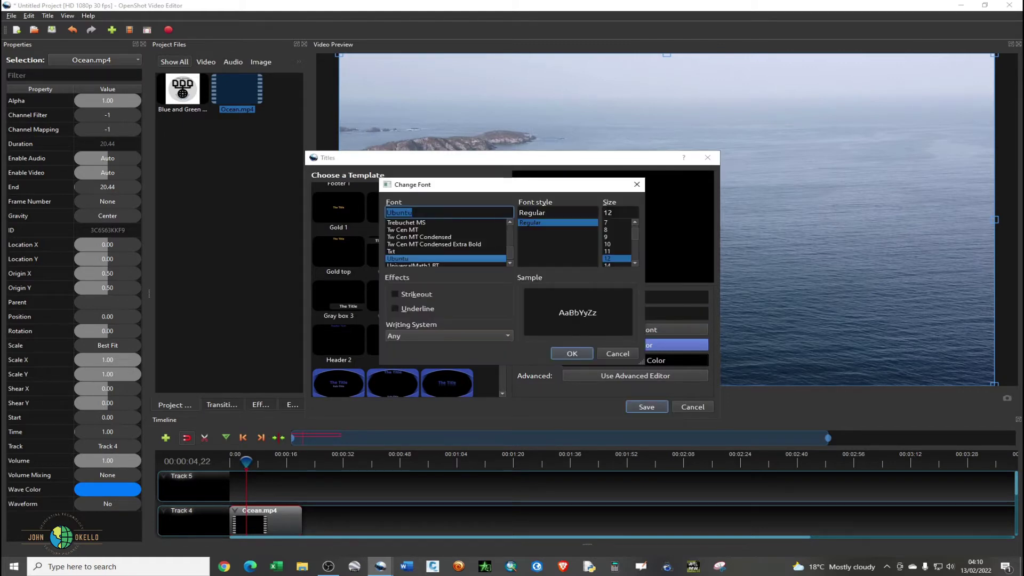
scroll(432, 241, down, 3)
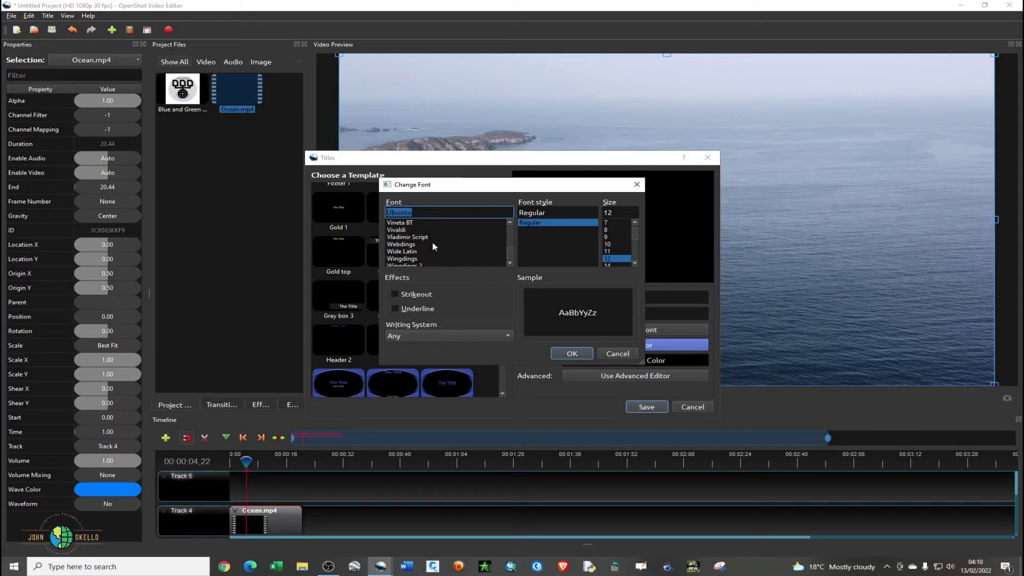
scroll(432, 241, down, 3)
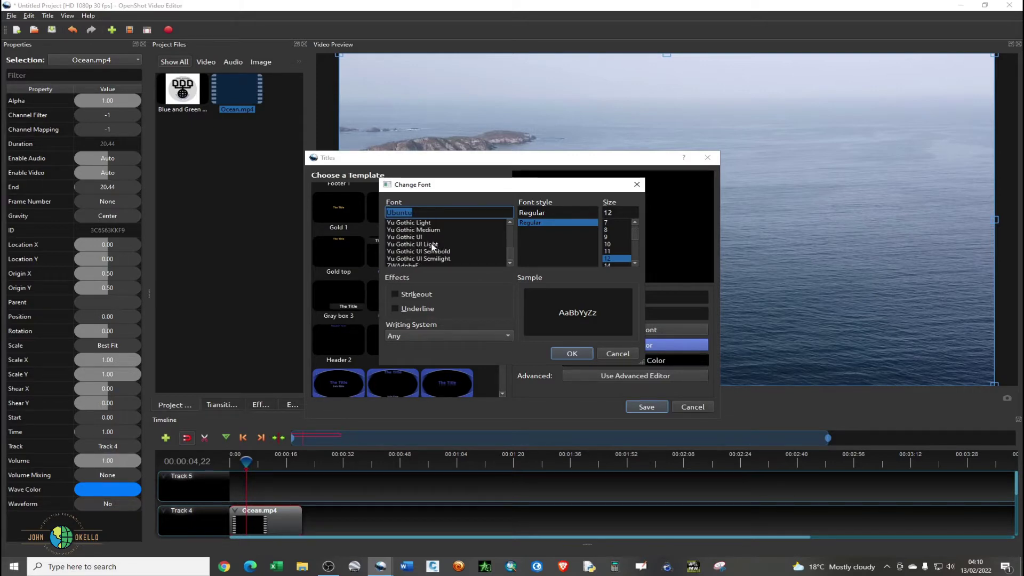
key(t)
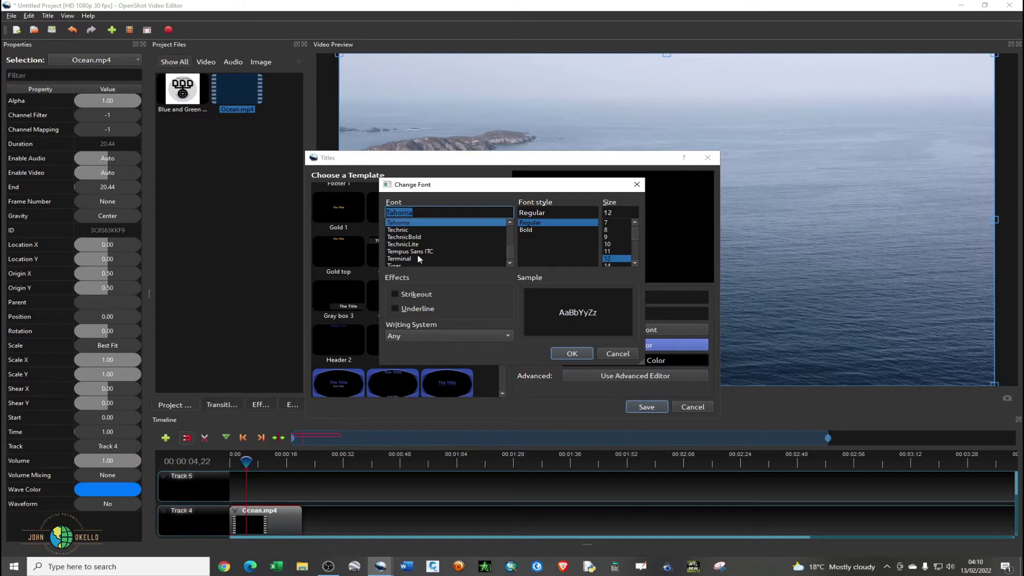
scroll(419, 256, down, 1)
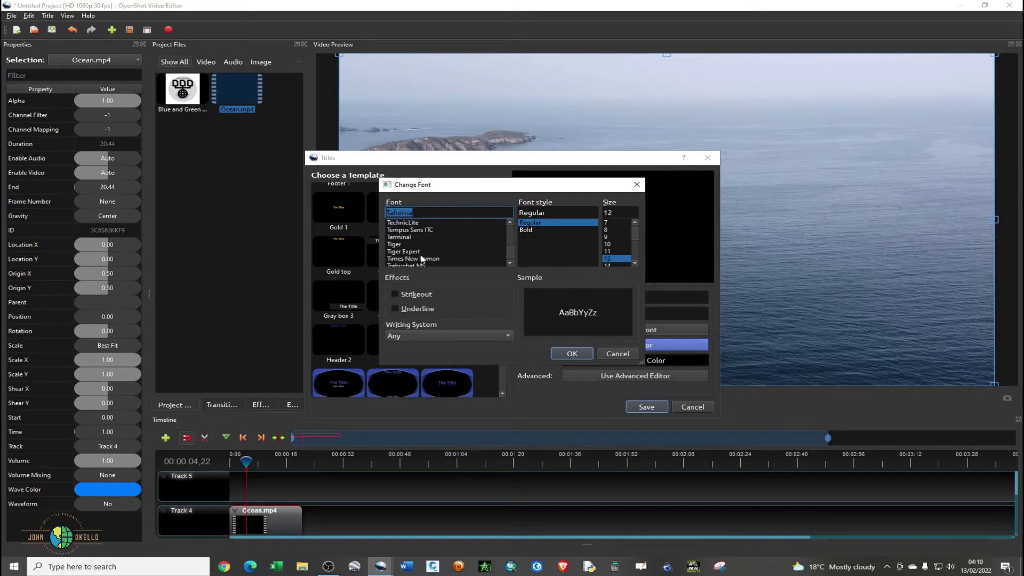
click(421, 258)
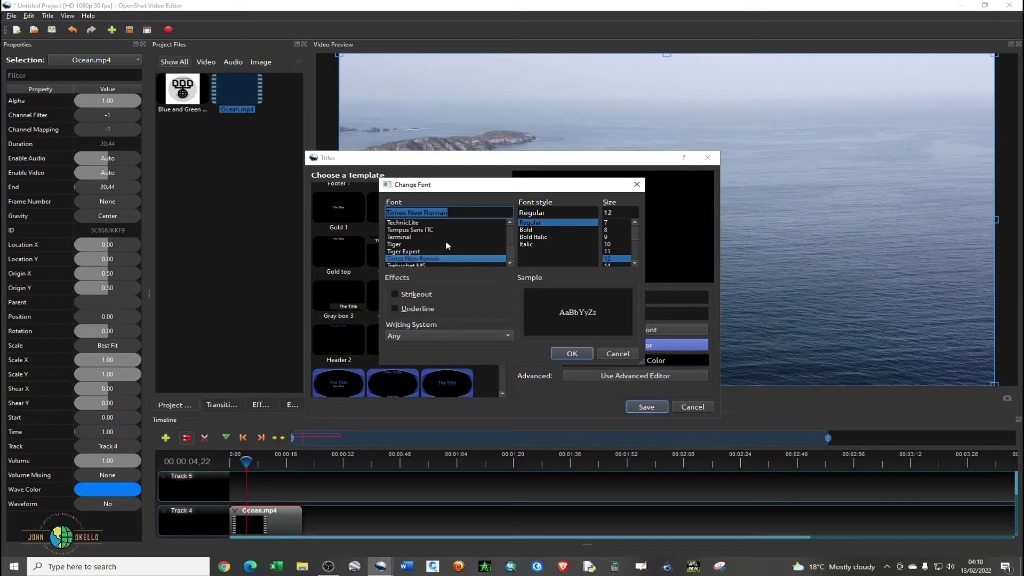
click(527, 229)
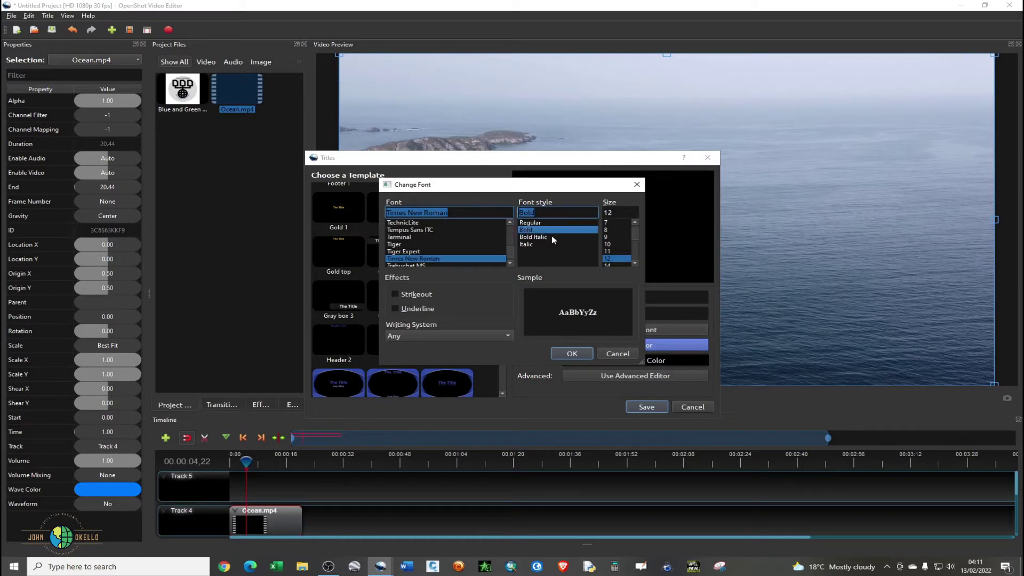
scroll(628, 251, down, 2)
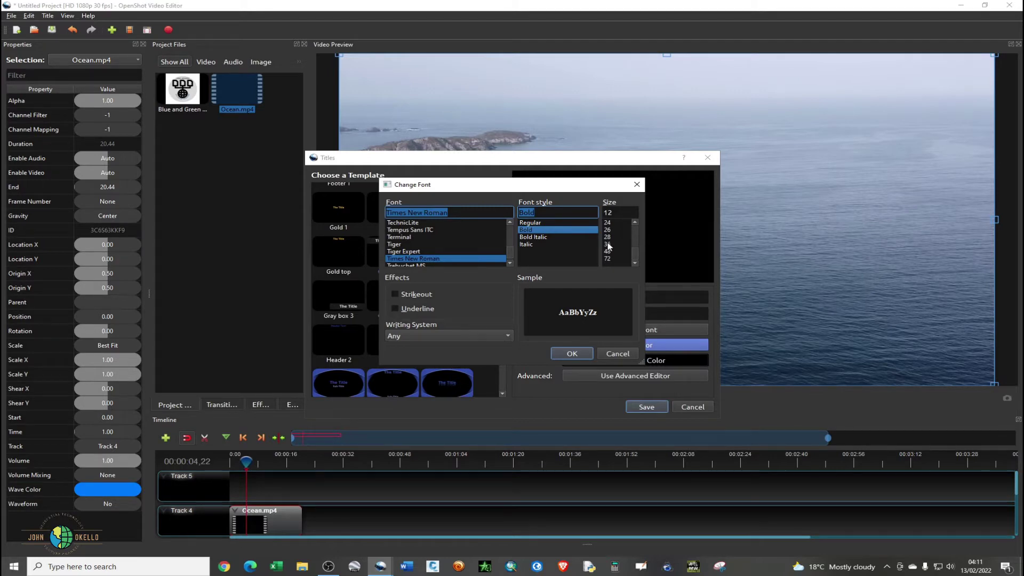
click(607, 244)
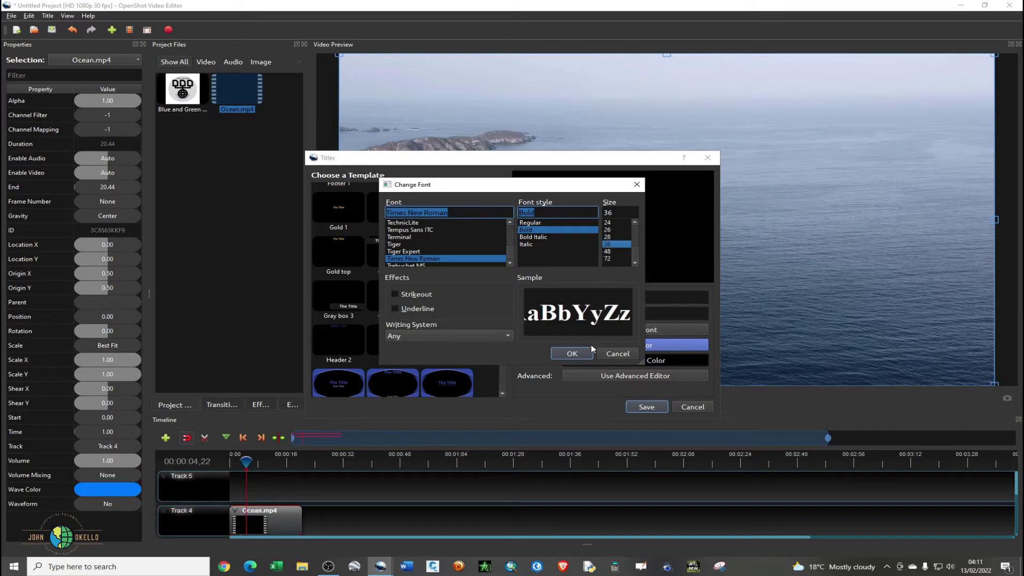
click(572, 354)
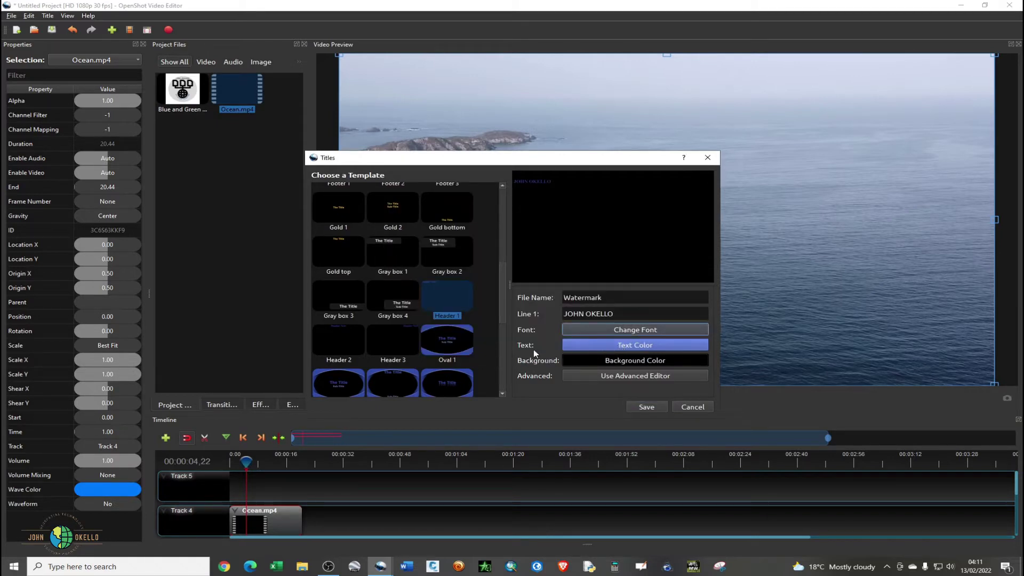
Change the title's text color to white and save the Watermark title to the project files.
click(625, 347)
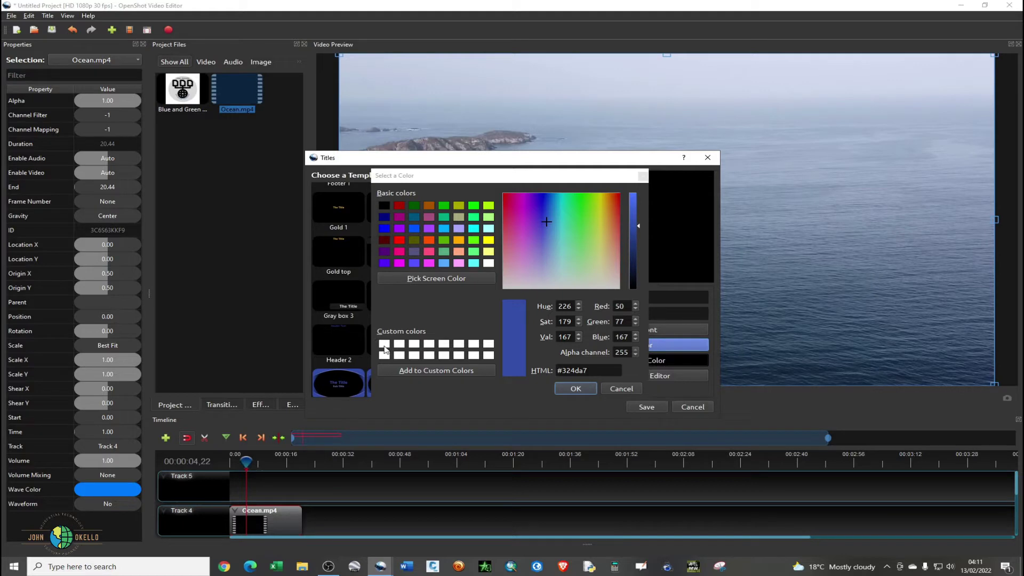
click(575, 388)
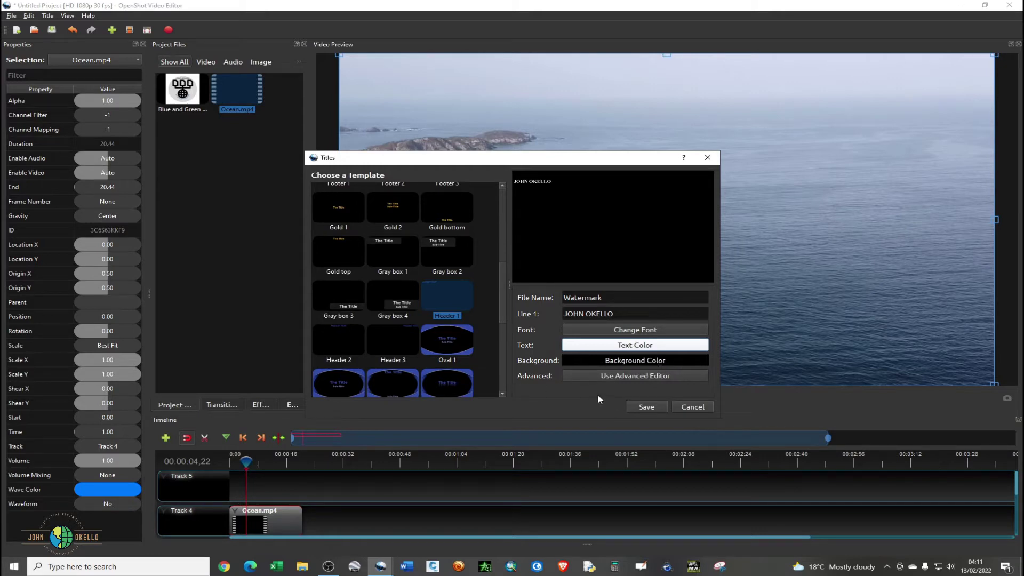
click(644, 406)
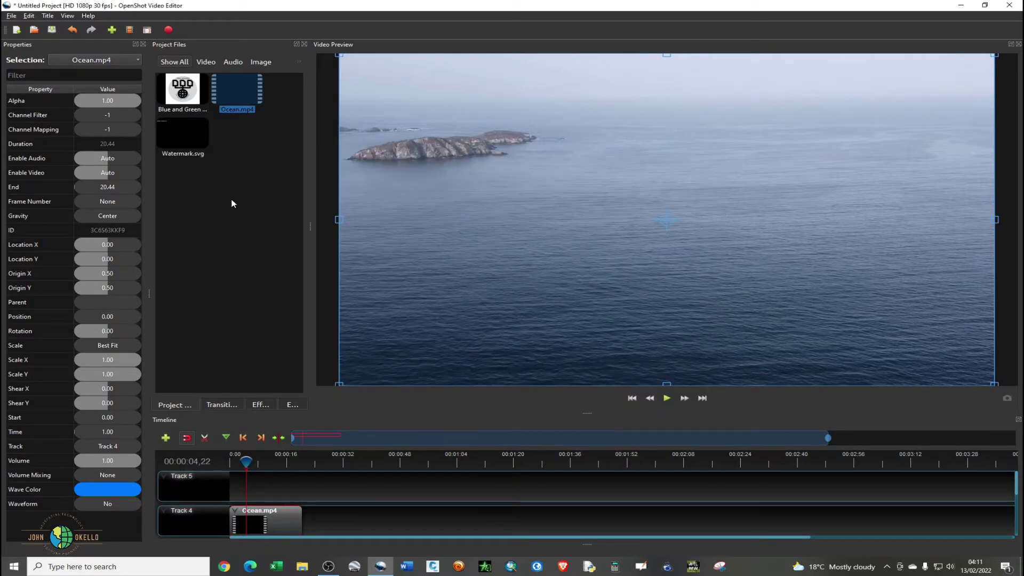
Return the playhead to the timeline start and place Watermark.svg at the beginning of Track 5, above Ocean.mp4.
drag(245, 461, 223, 462)
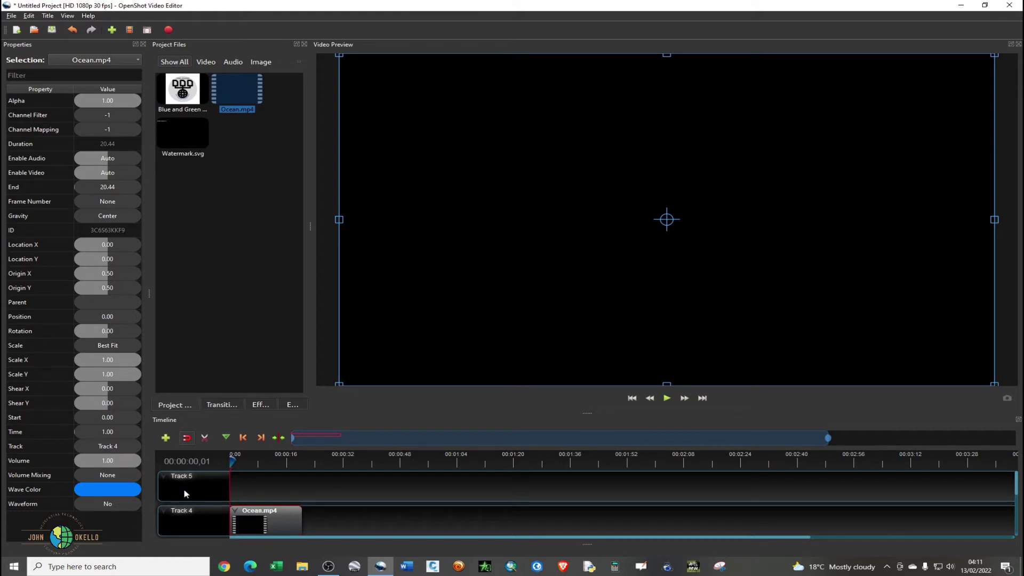
drag(178, 140, 247, 488)
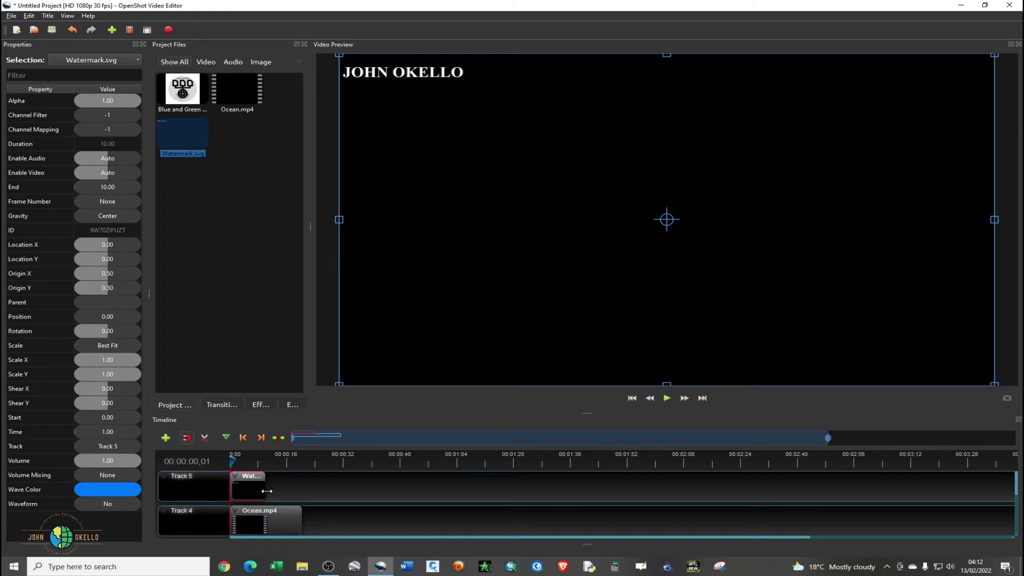
Compare the duration and end properties of the Watermark.svg and Ocean.mp4 clips.
click(262, 517)
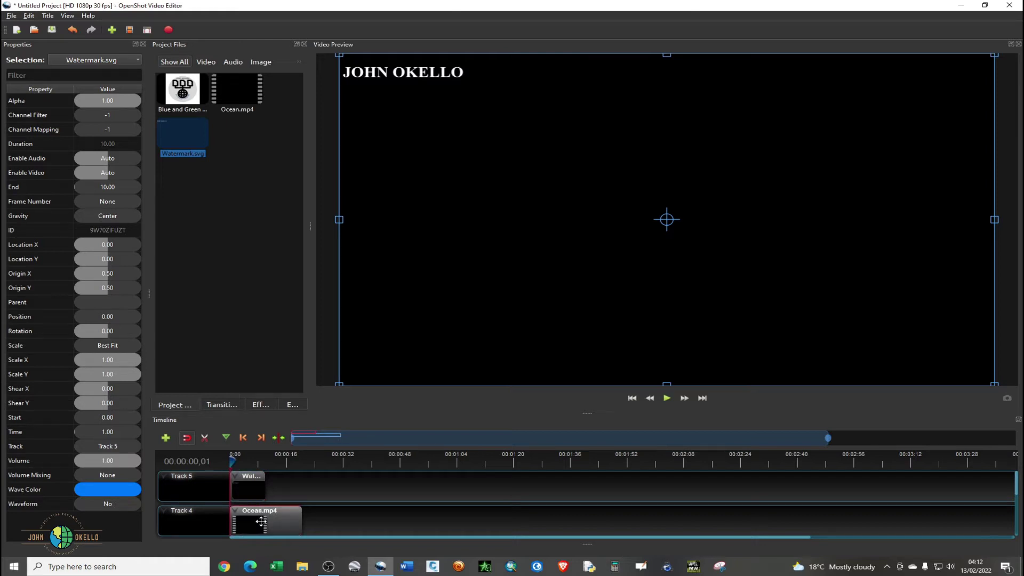
click(251, 487)
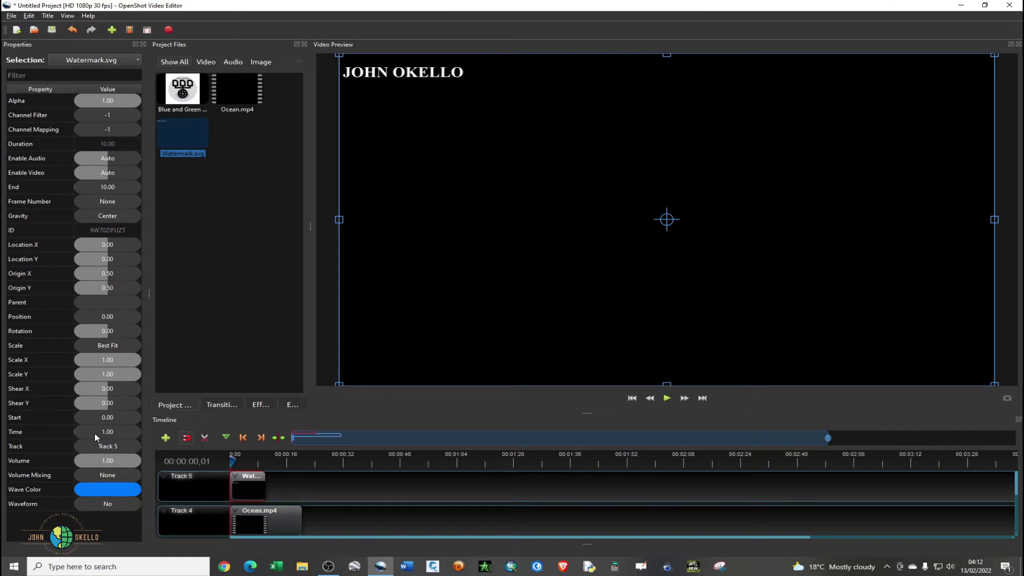
click(247, 516)
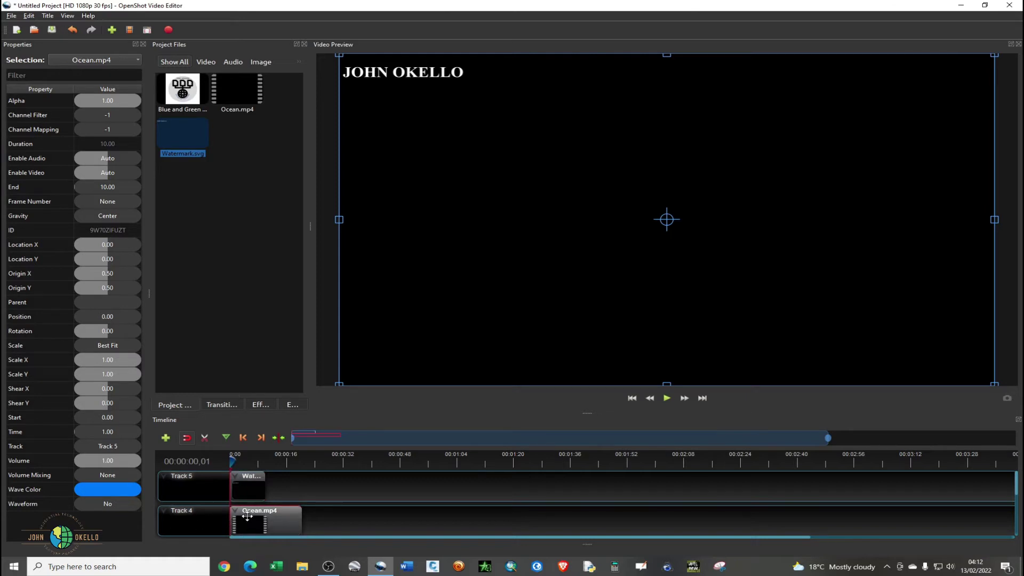
click(247, 487)
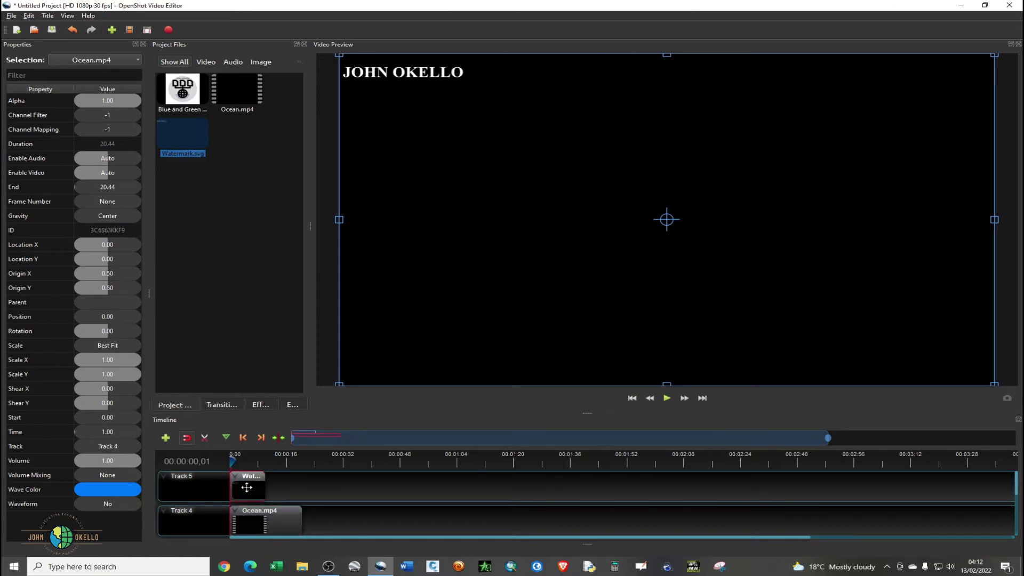
click(253, 514)
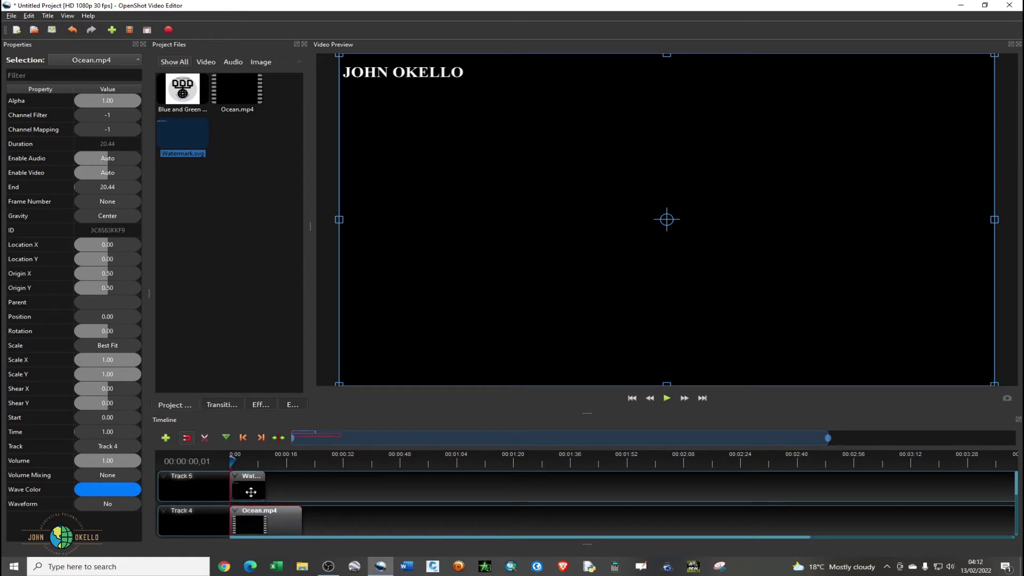
click(249, 491)
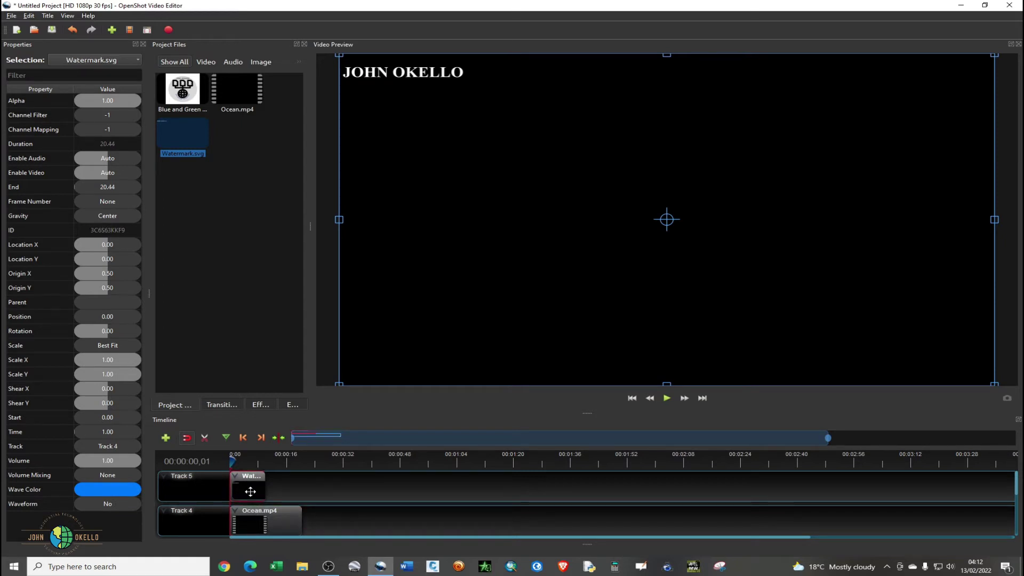
click(254, 519)
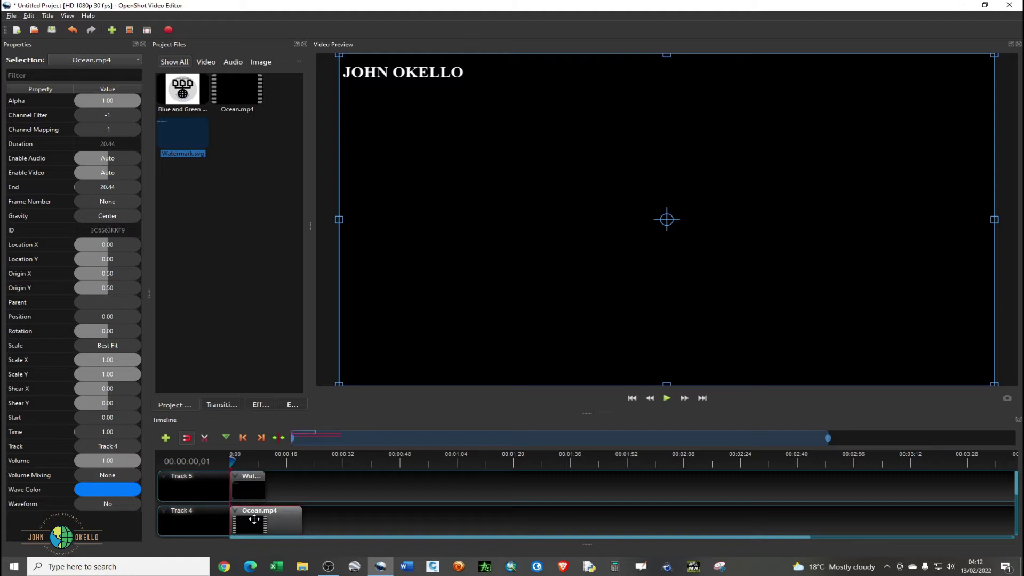
click(249, 491)
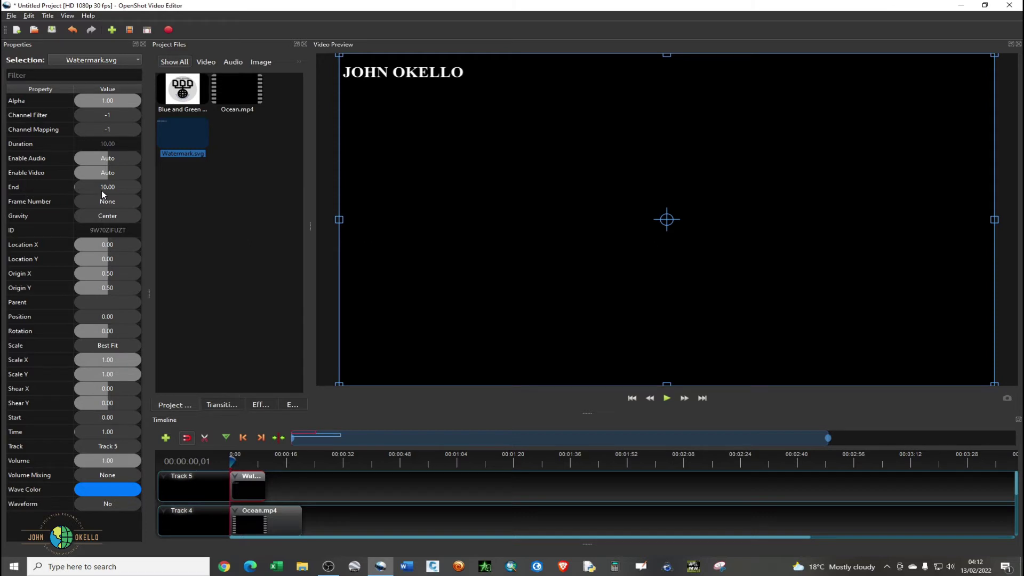
click(257, 517)
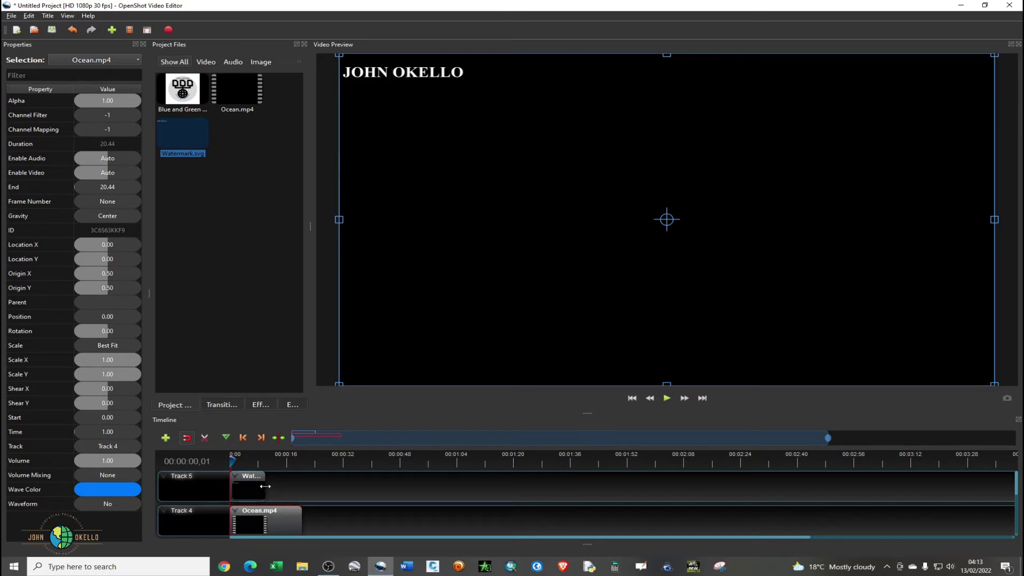
Try stretching the Watermark.svg clip on Track 5 to the end of the Ocean.mp4 clip, and undo it.
drag(266, 487, 300, 490)
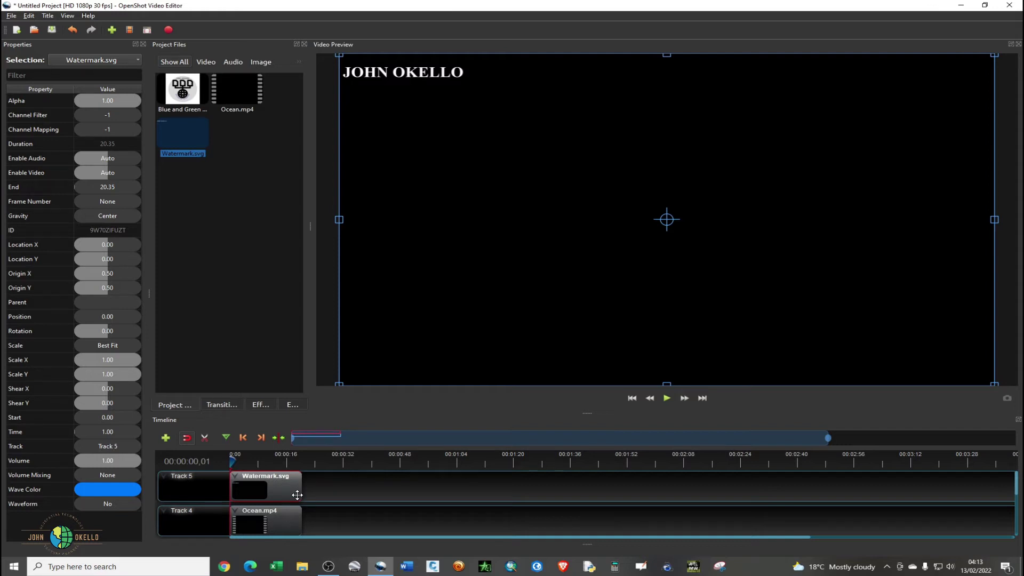
key(ctrl+z)
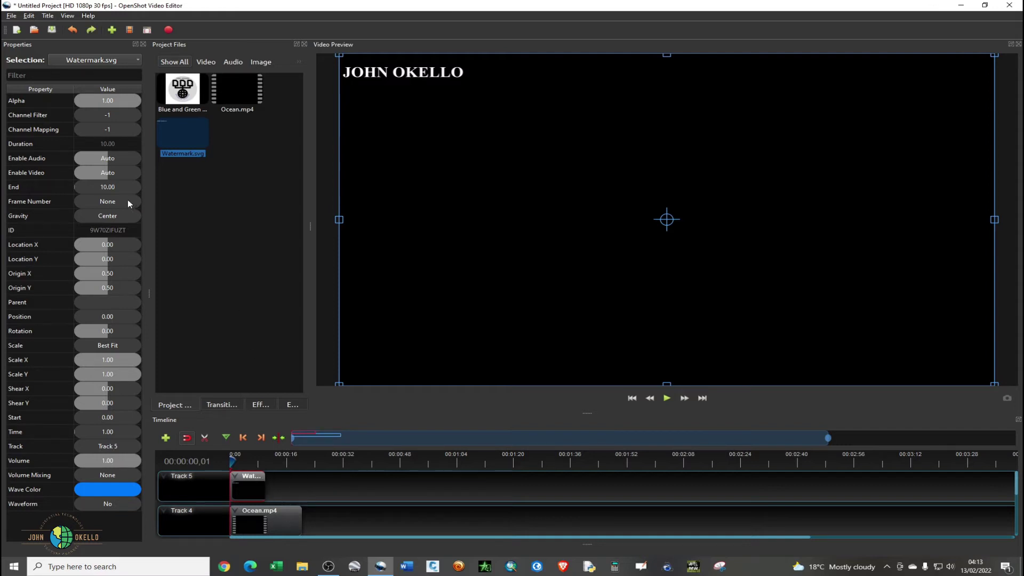
Set the Watermark.svg clip's End property to 20.44 to match the length of Ocean.mp4.
double_click(117, 186)
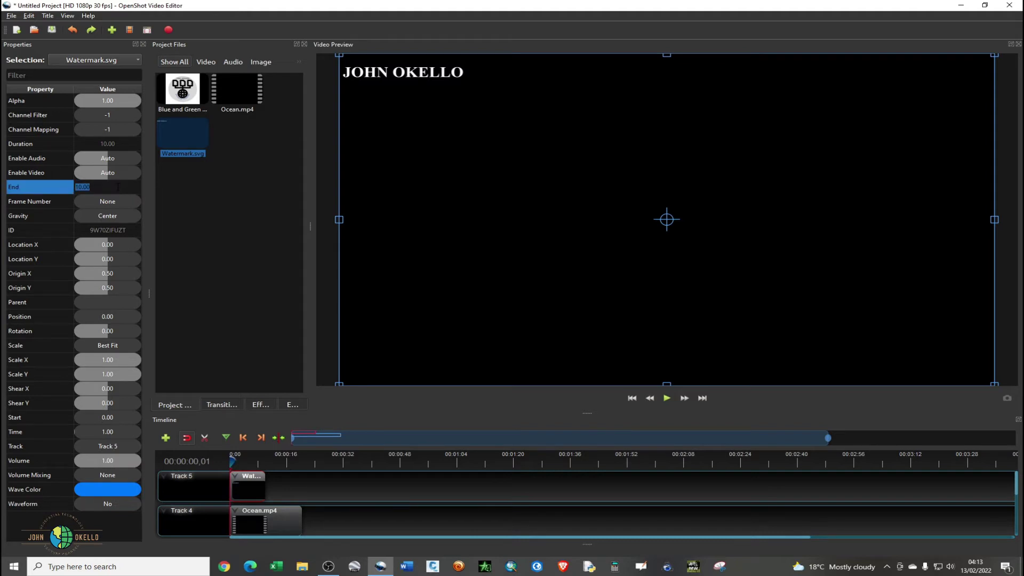
text(20.44)
key(Return)
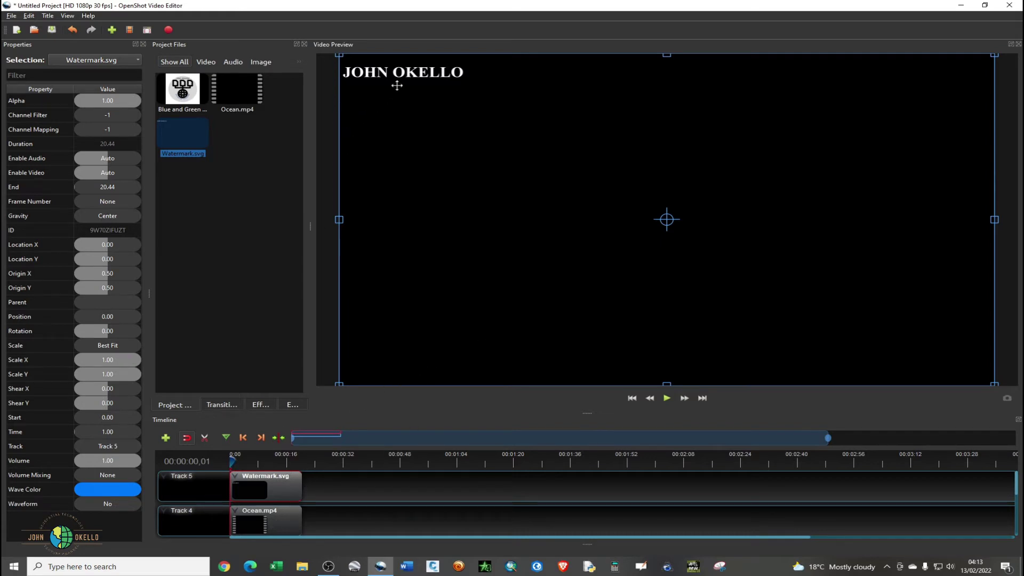
Play the watermarked video from the start, pause after about 4 seconds, and return the playhead to the beginning.
click(666, 398)
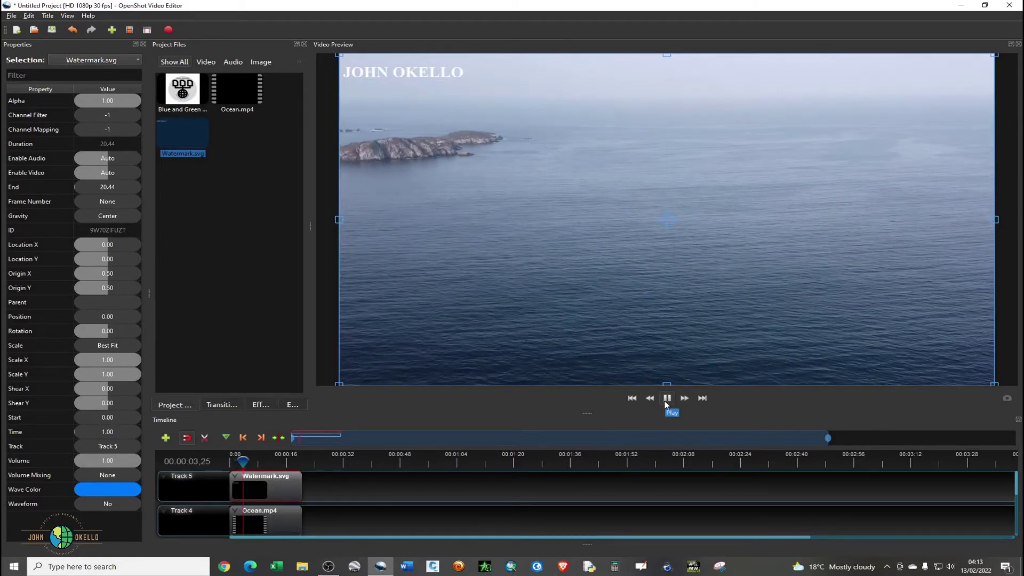
click(667, 399)
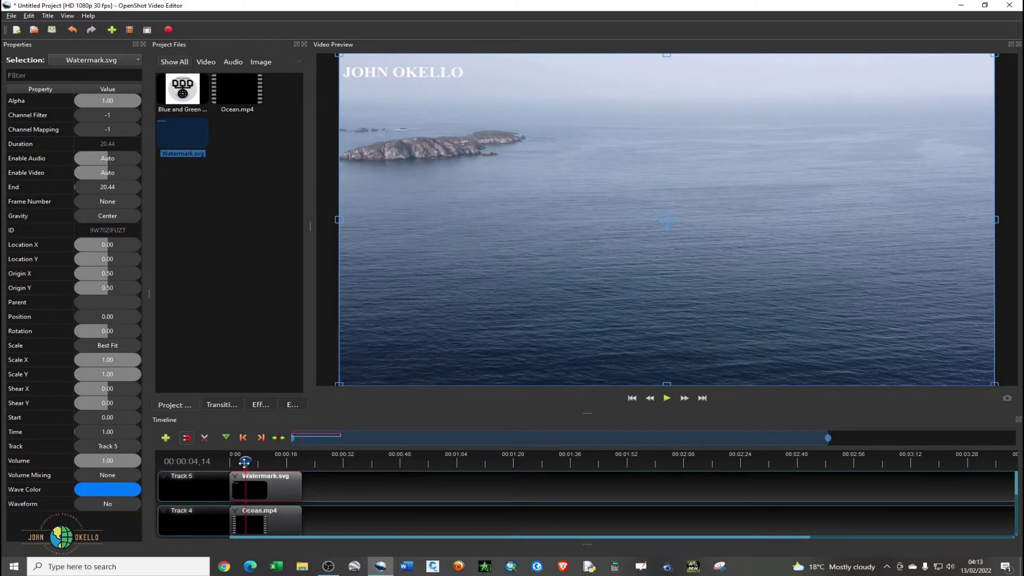
drag(245, 462, 233, 462)
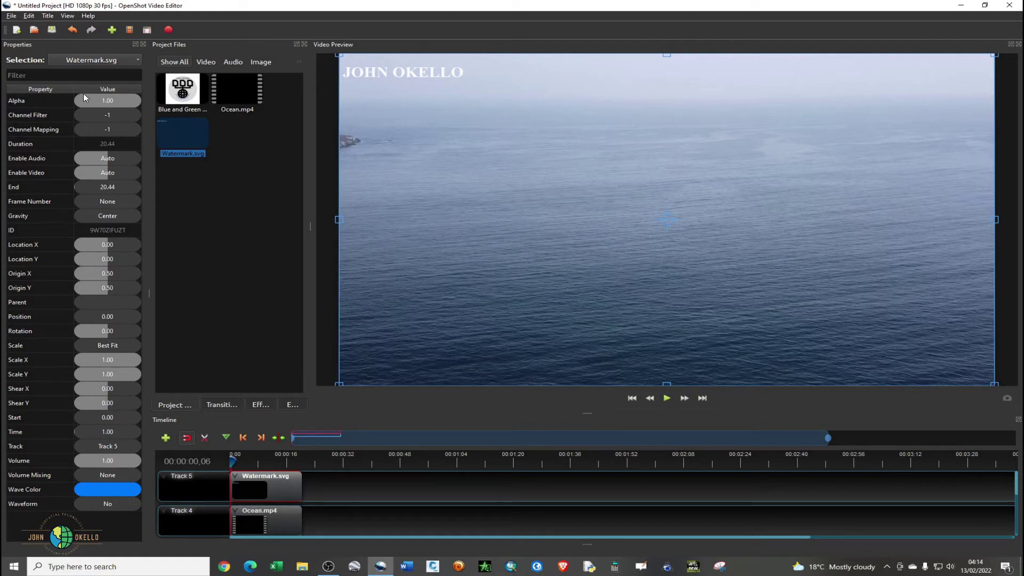
Try Alpha values of 0.5 and 0.3 on the Watermark.svg clip.
click(104, 101)
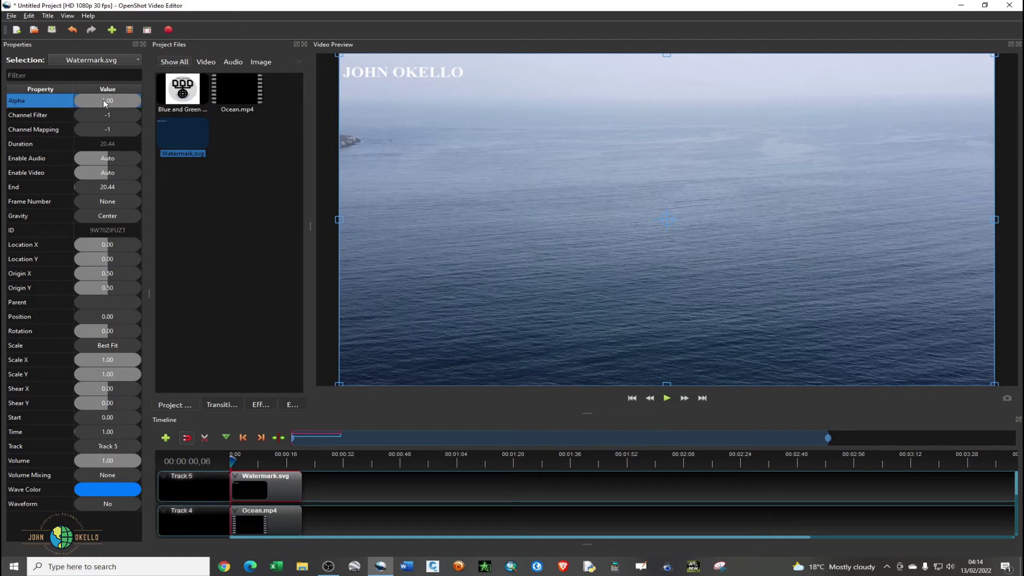
double_click(104, 100)
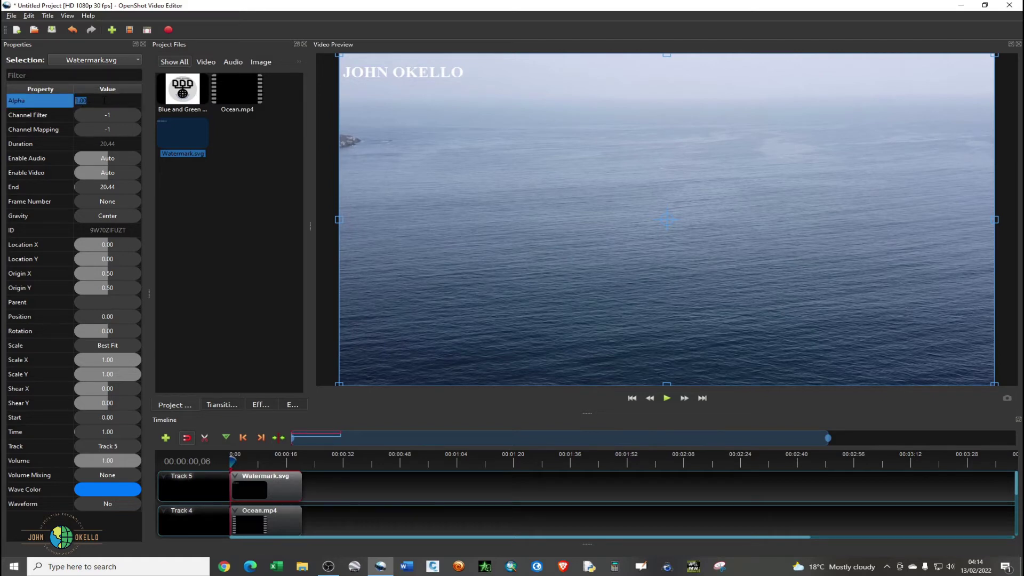
text(0.5)
key(Return)
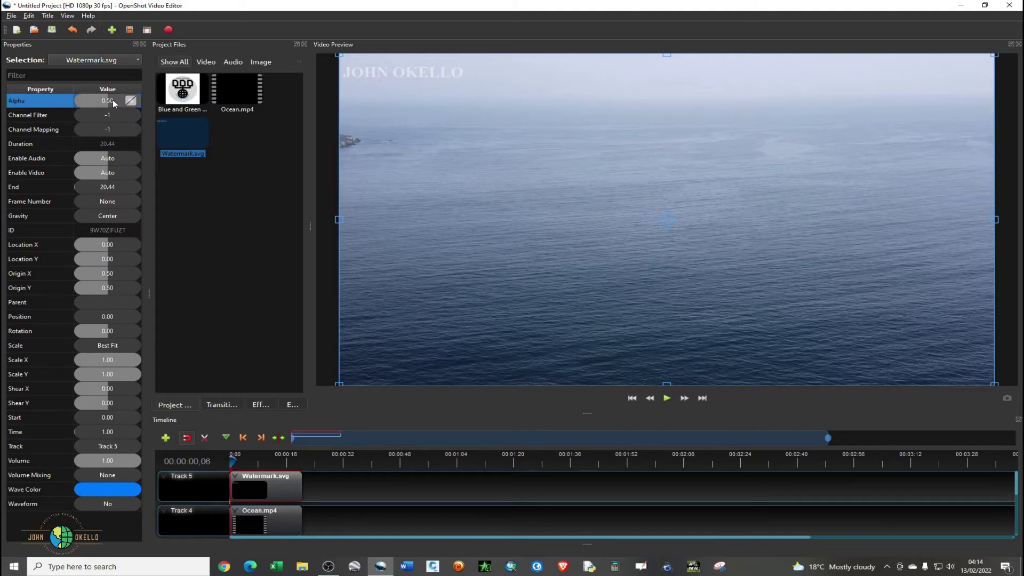
text(0.3)
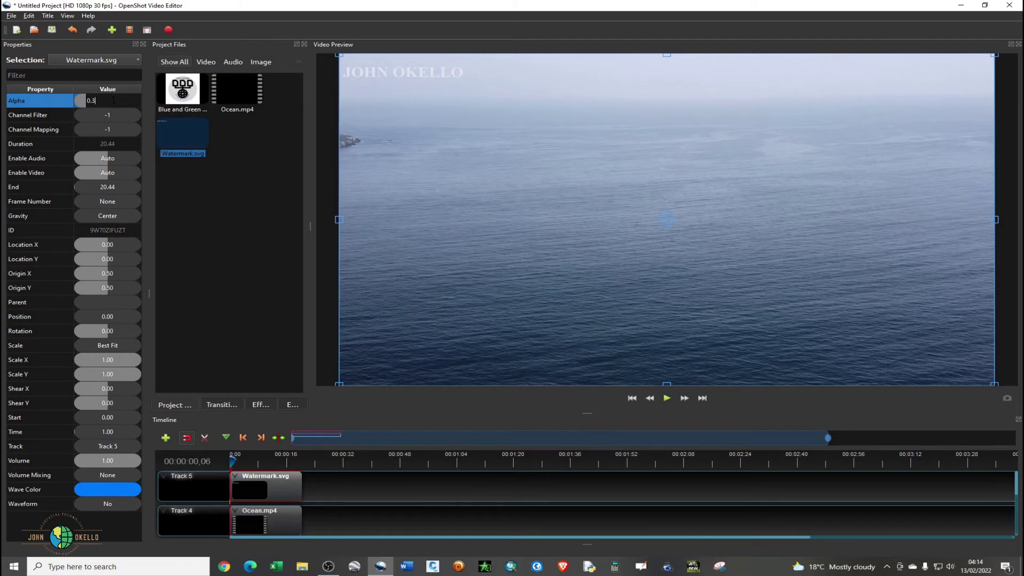
key(Return)
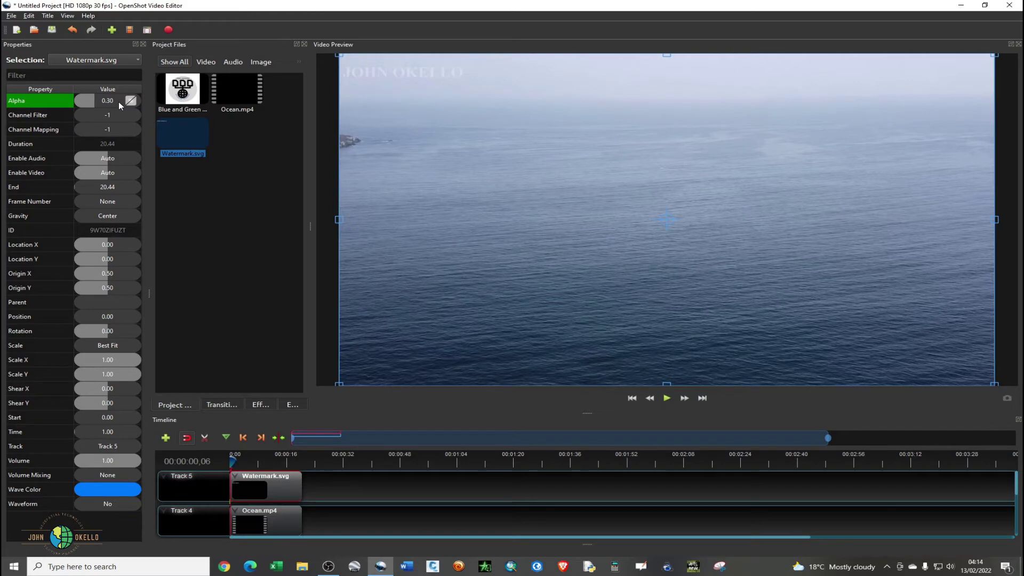
Set the Watermark.svg clip's Alpha to 0.2 and play the video for about two seconds to check the transparency.
double_click(118, 101)
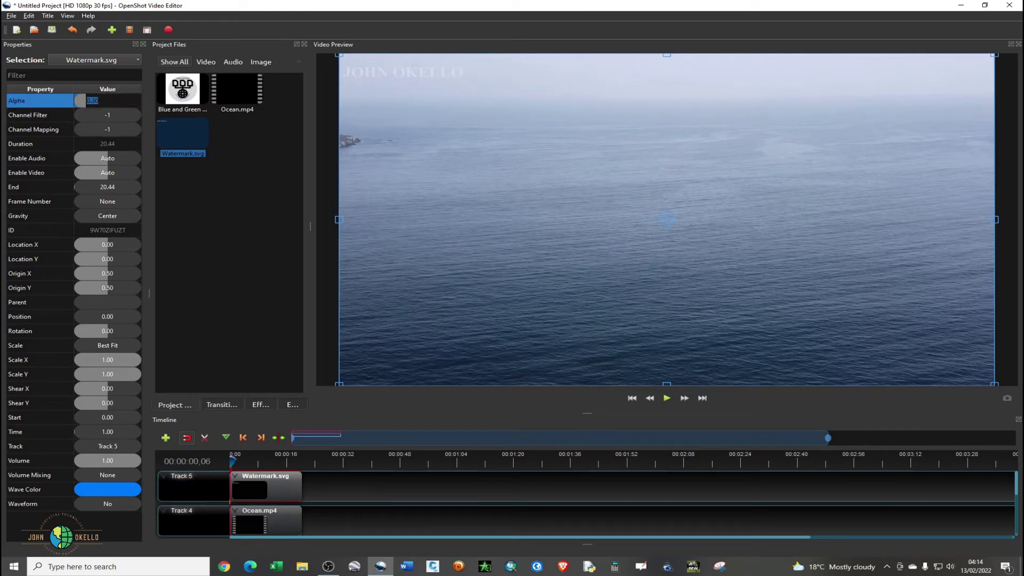
text(0.2)
key(Return)
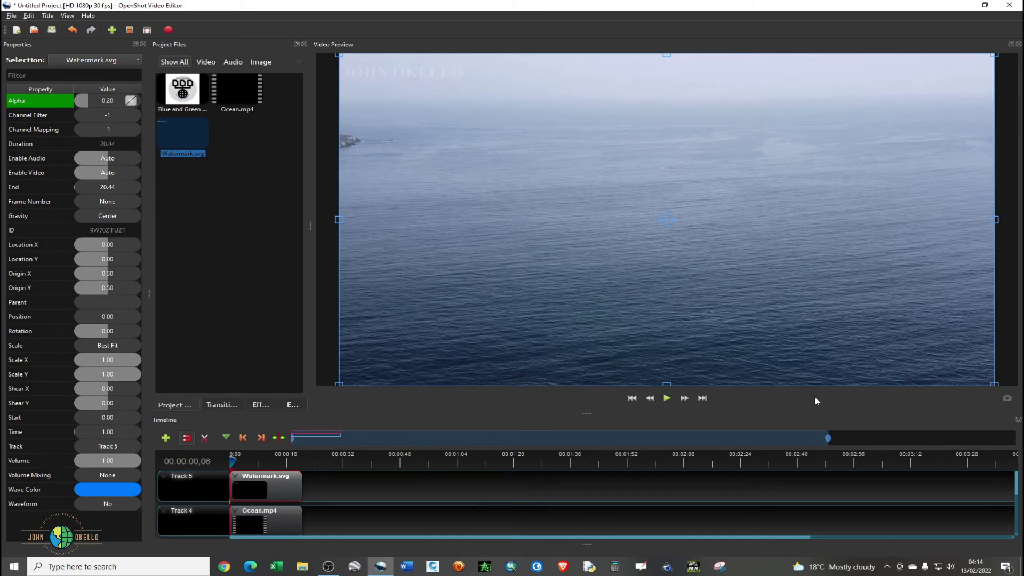
click(667, 399)
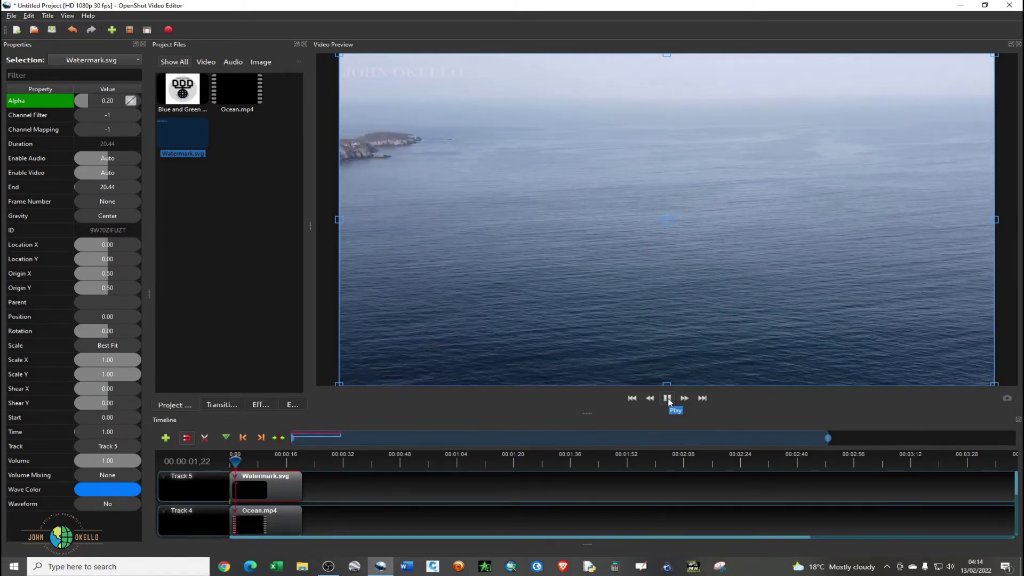
click(667, 399)
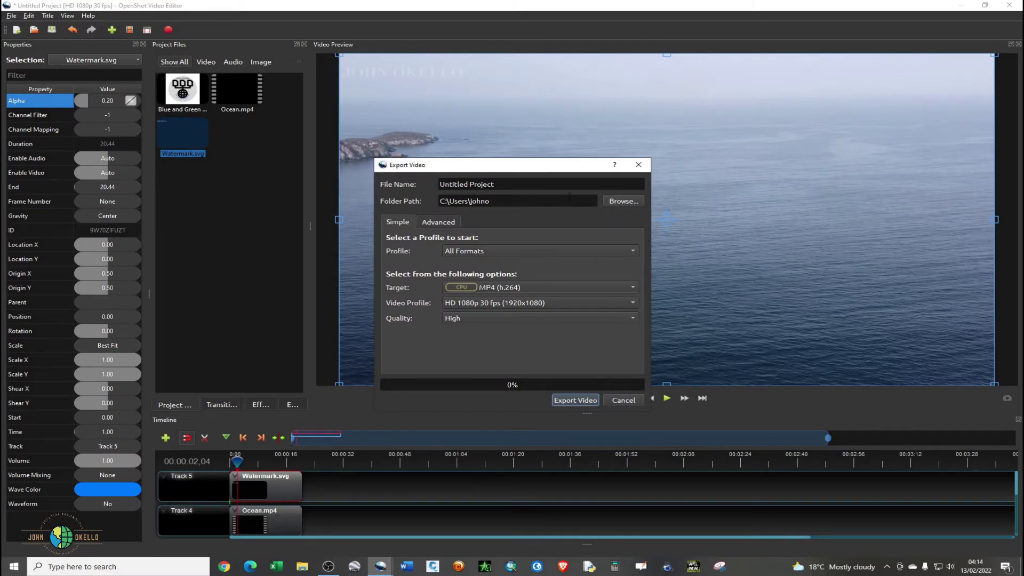
Name the exported video file "Text Watermark Project".
click(508, 184)
double_click(509, 184)
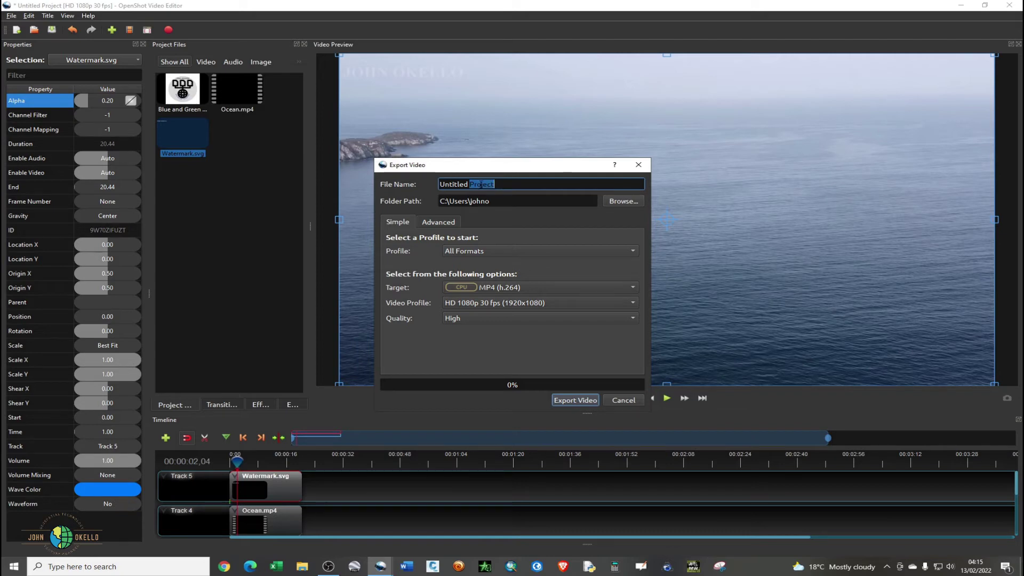
click(469, 184)
key(BackSpace)
key(BackSpace)
key(BackSpace)
key(BackSpace)
key(BackSpace)
key(BackSpace)
key(BackSpace)
key(BackSpace)
text(Te)
text(xt W)
text(aterm)
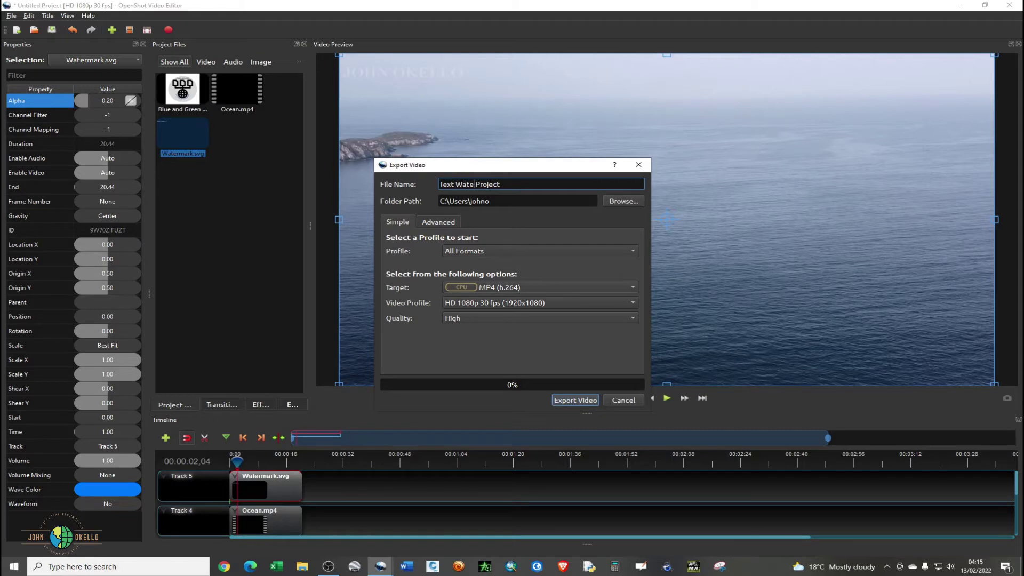
text(ark)
Choose the Watermark folder on the Desktop as the export destination.
click(613, 206)
scroll(416, 357, down, 2)
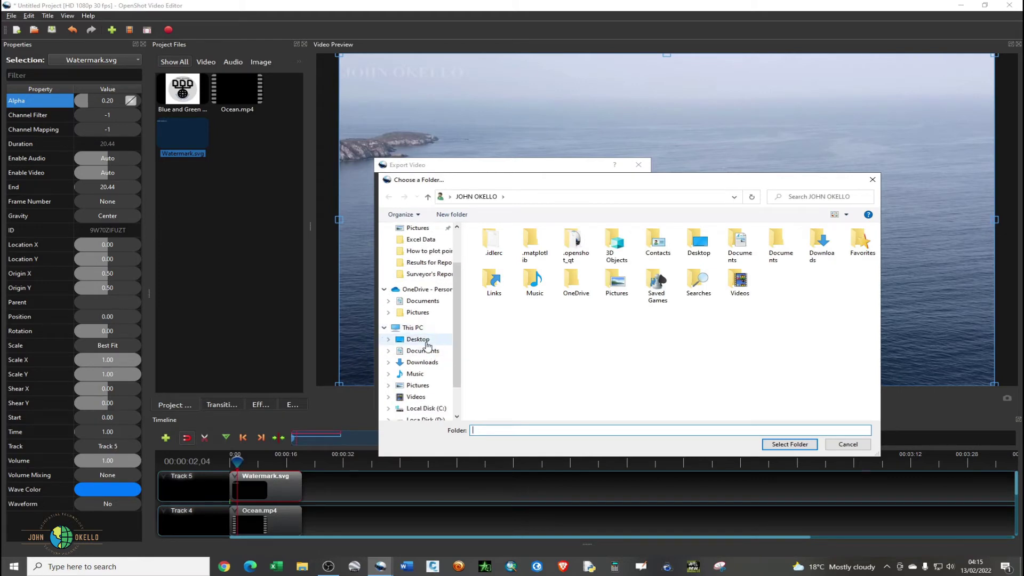
click(419, 340)
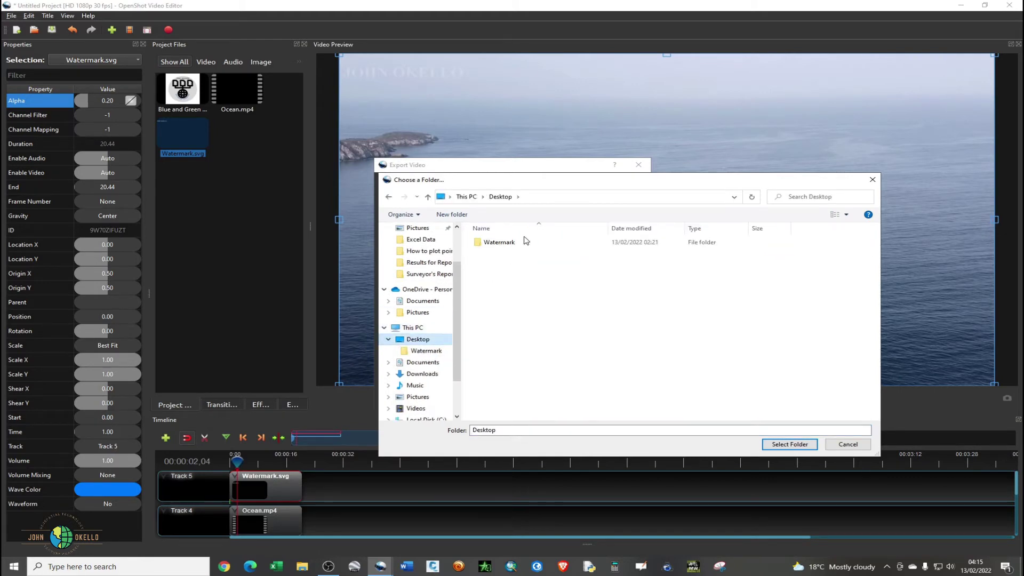
double_click(514, 250)
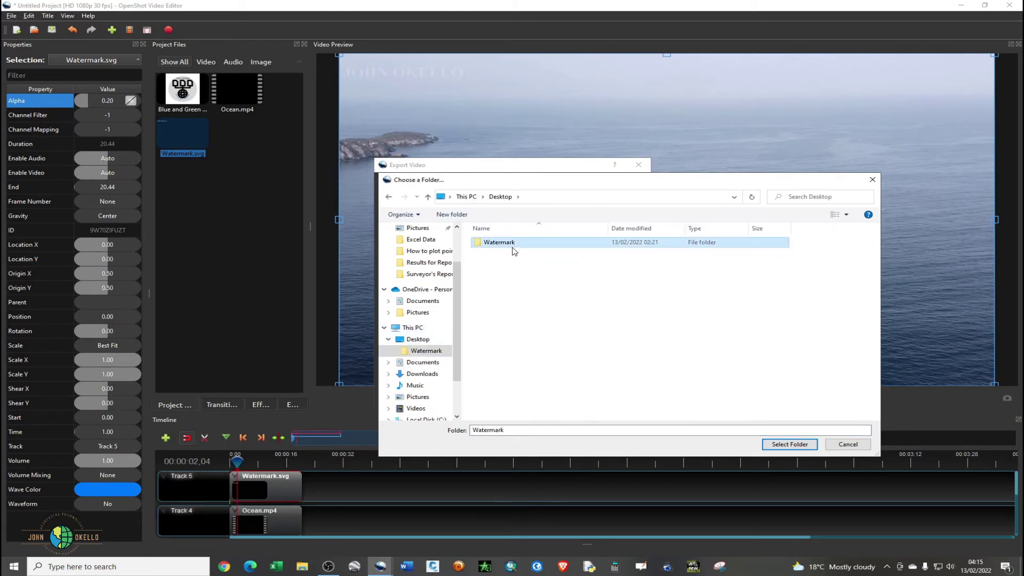
double_click(509, 431)
click(536, 369)
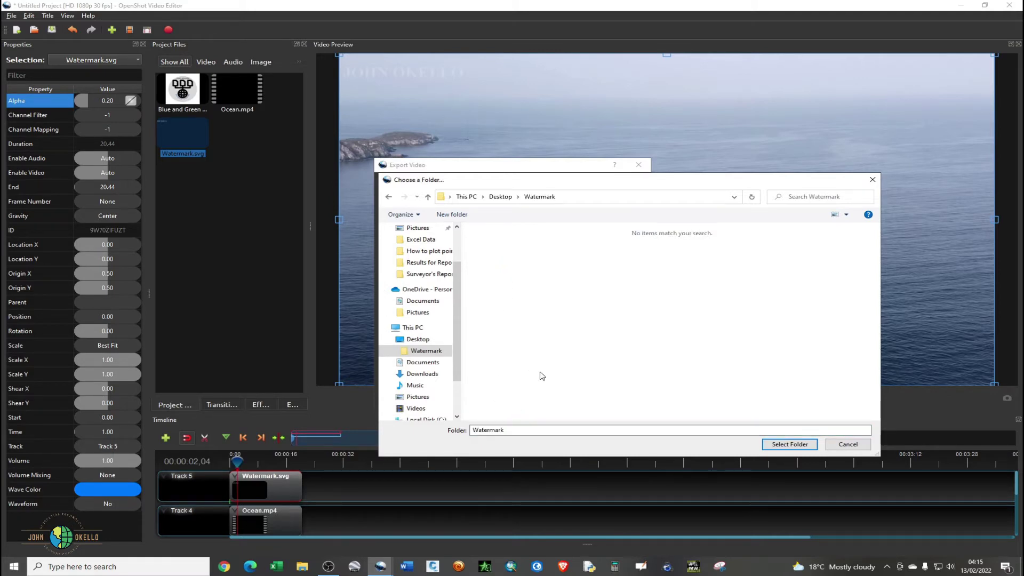
click(786, 446)
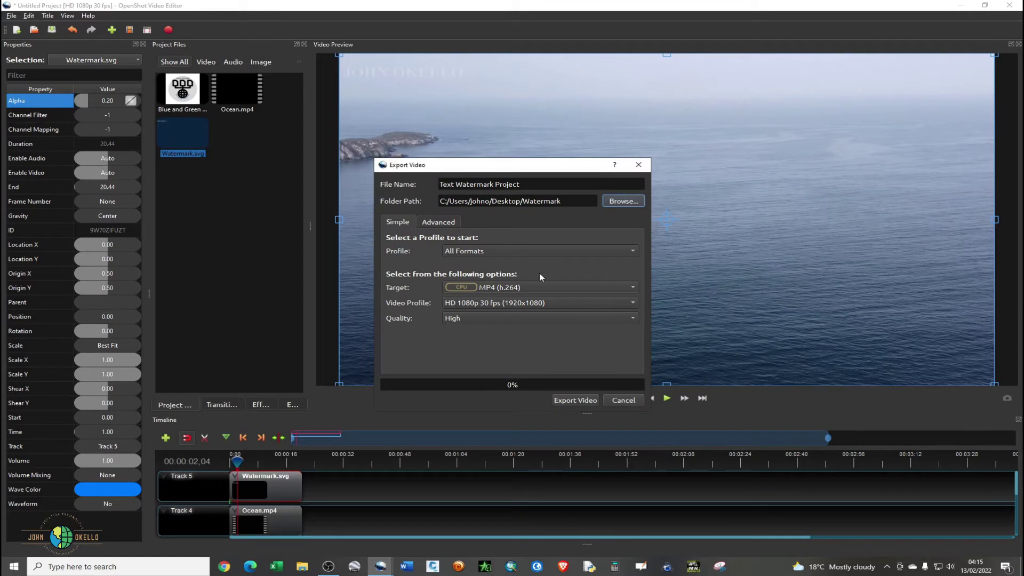
Export the video with the Web profile, YouTube-HD target and HD 1080p 30 fps (1920x1080) video profile.
click(484, 250)
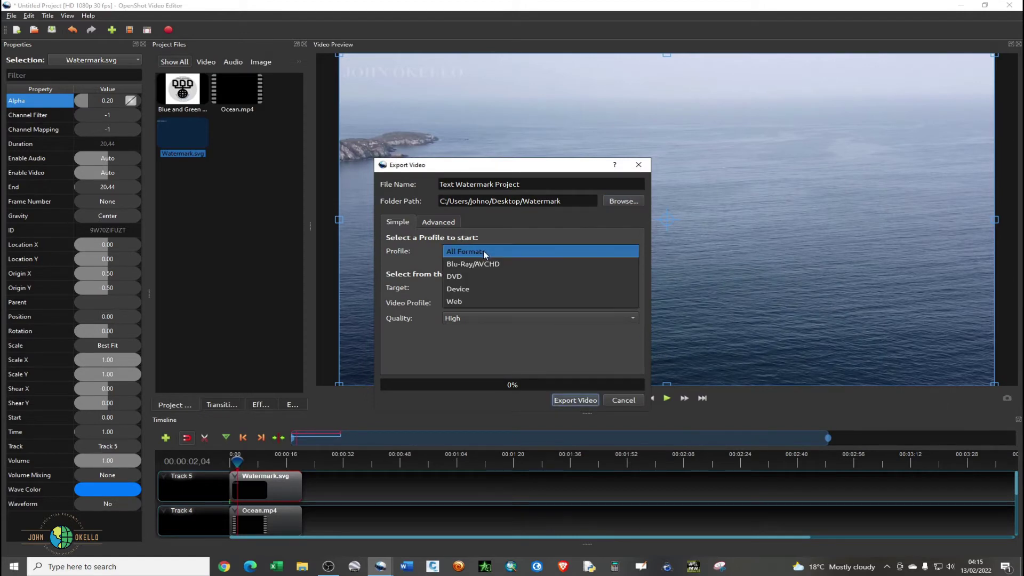
click(462, 301)
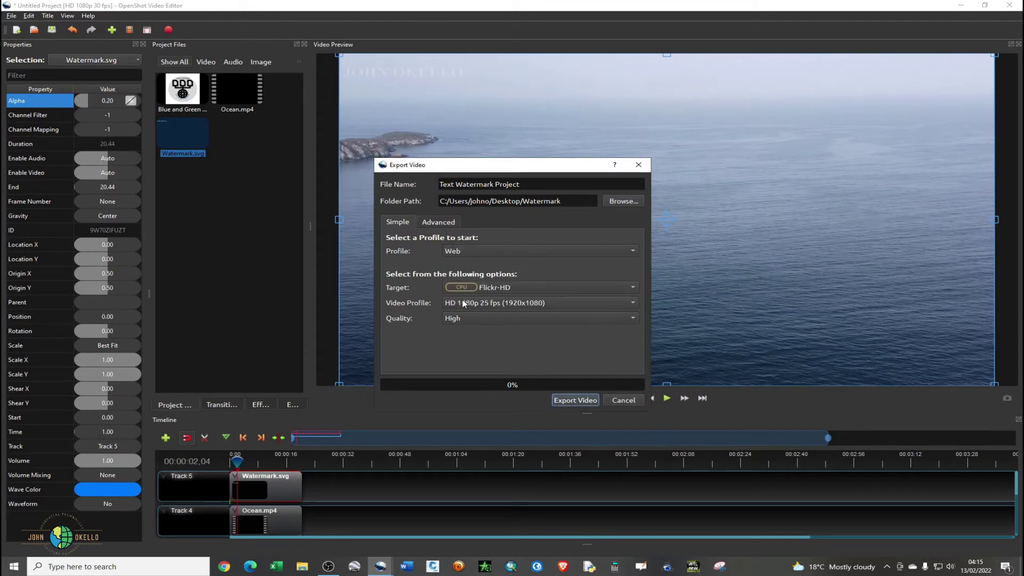
click(520, 287)
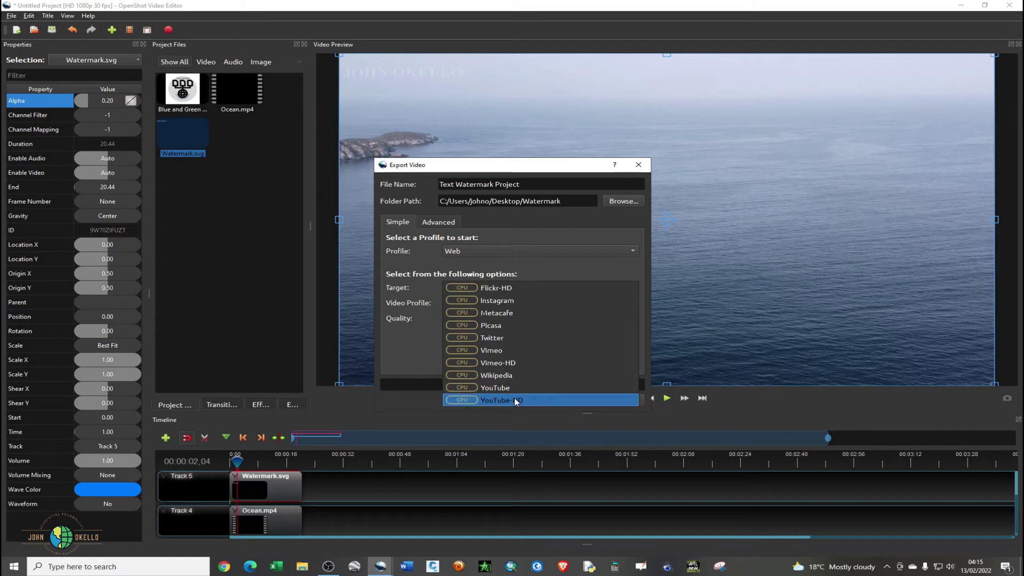
click(514, 399)
click(526, 301)
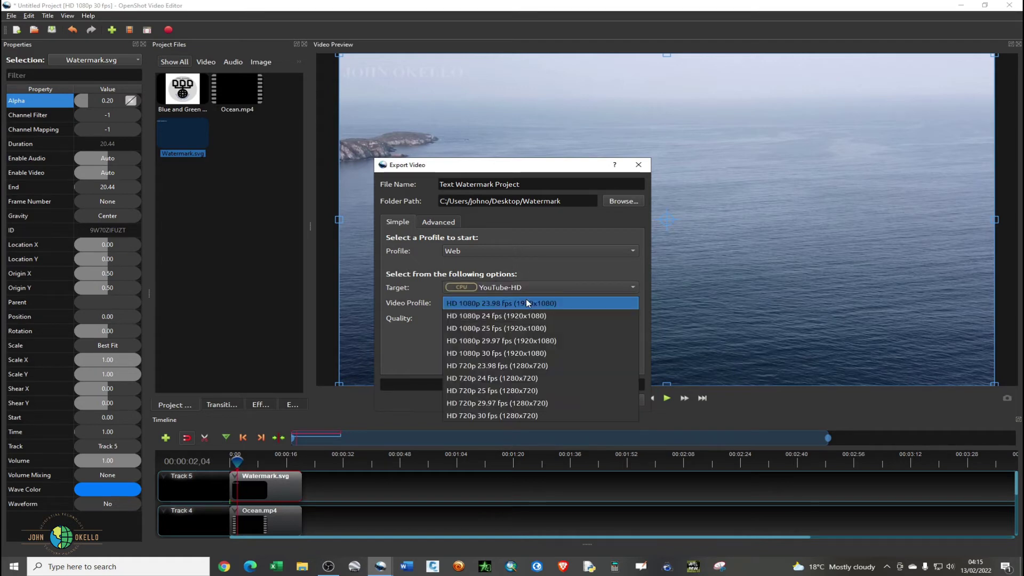
click(507, 355)
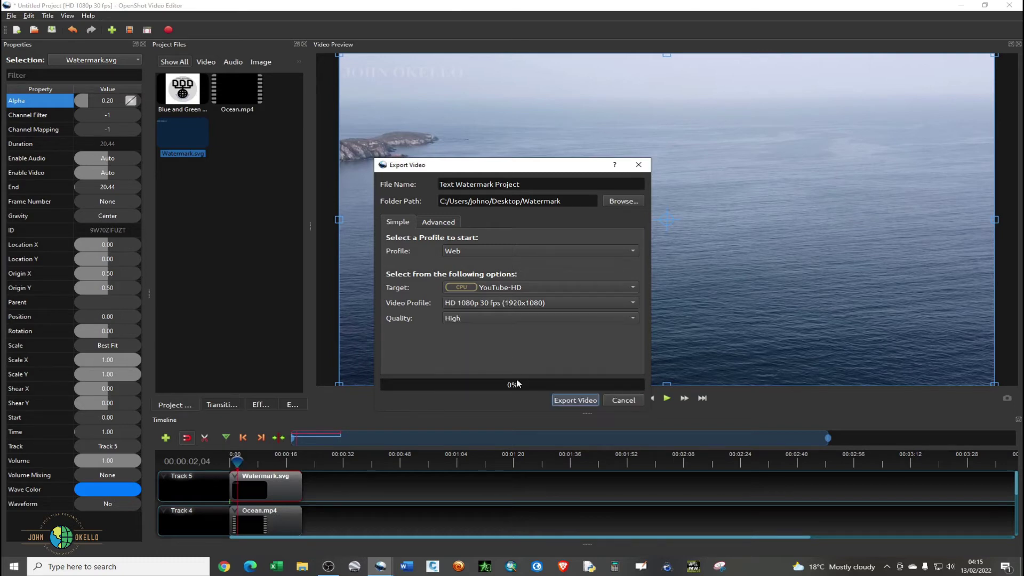
click(572, 400)
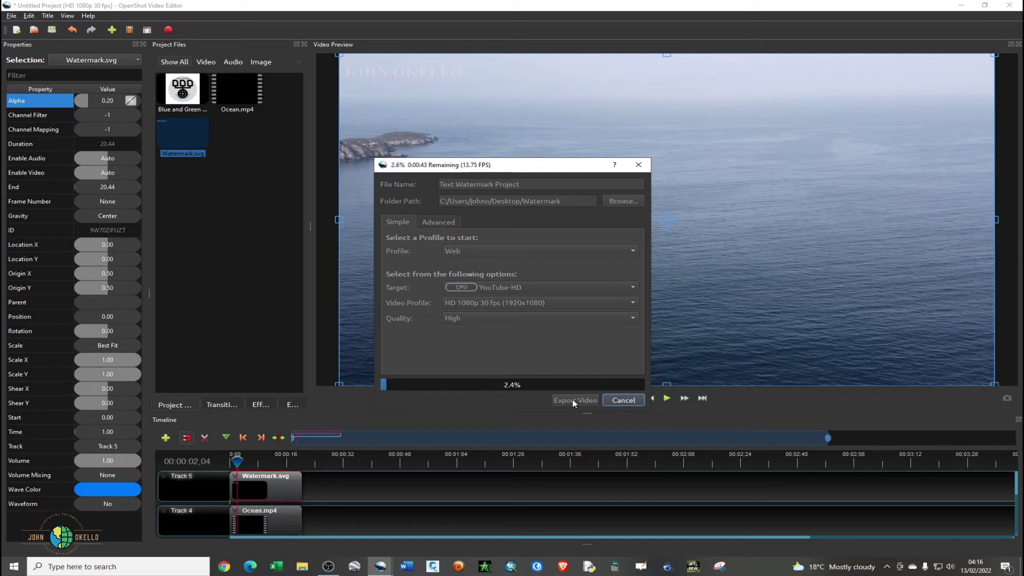
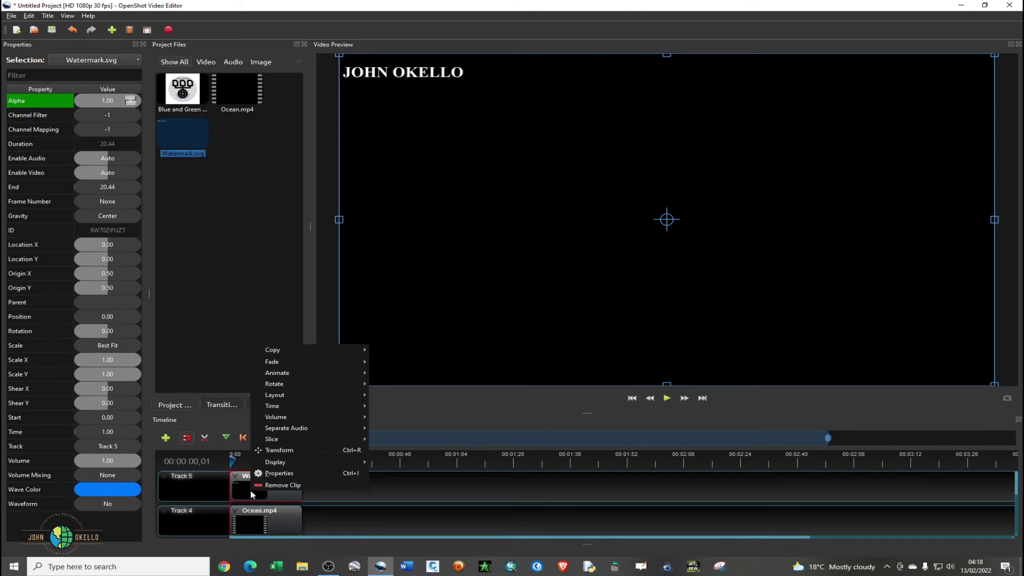
Replace the Watermark.svg clip on Track 5 with the Blue and Green logo image, placed at the timeline's start.
click(271, 485)
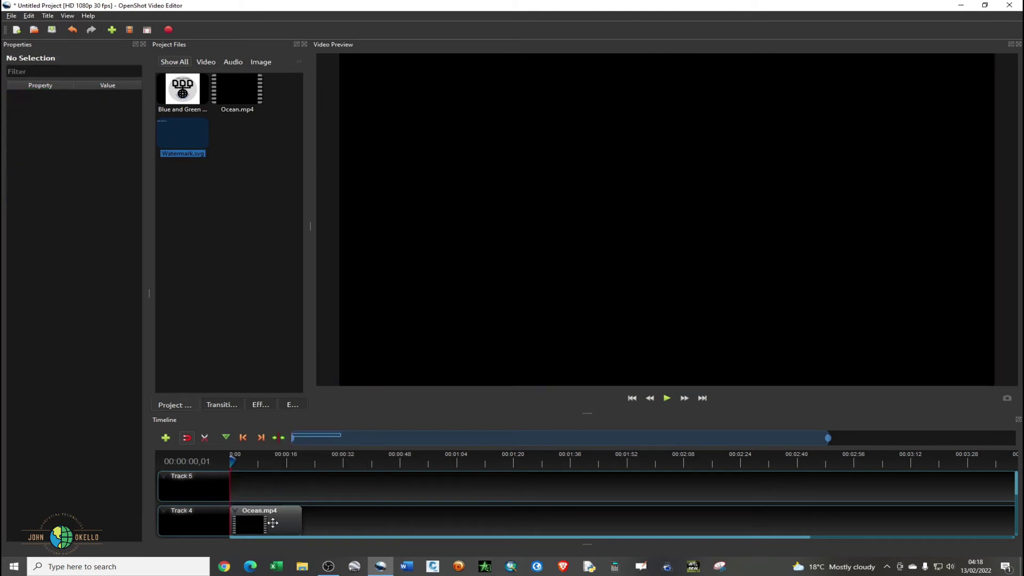
click(183, 94)
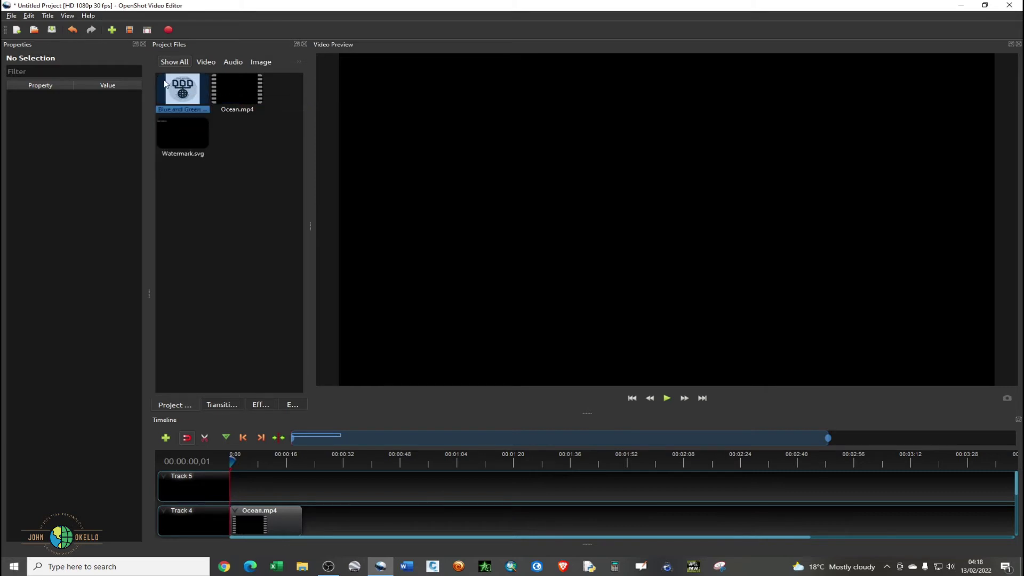
drag(166, 83, 206, 489)
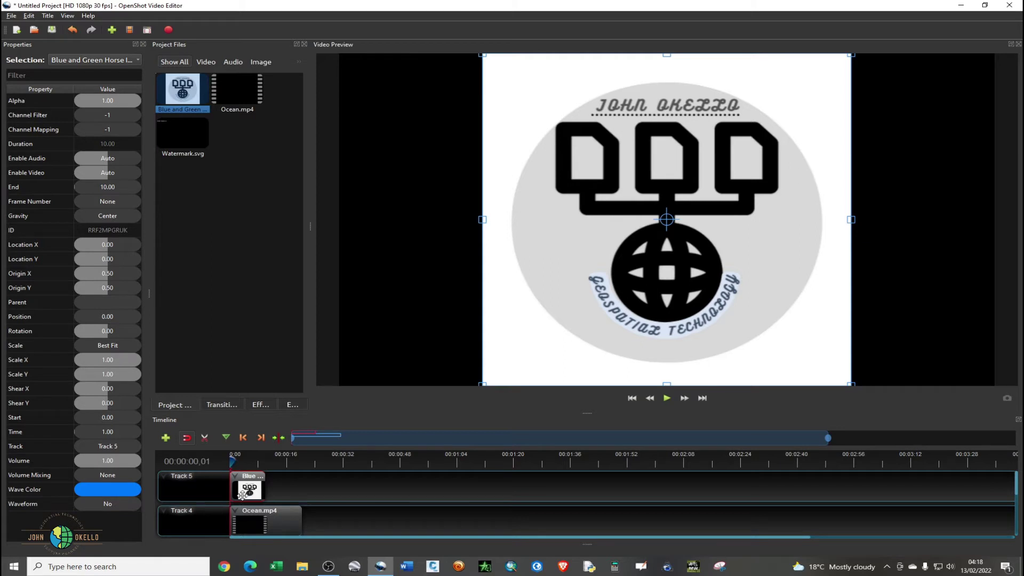
Set the logo clip's End property to 20.44 to match the length of Ocean.mp4.
click(255, 527)
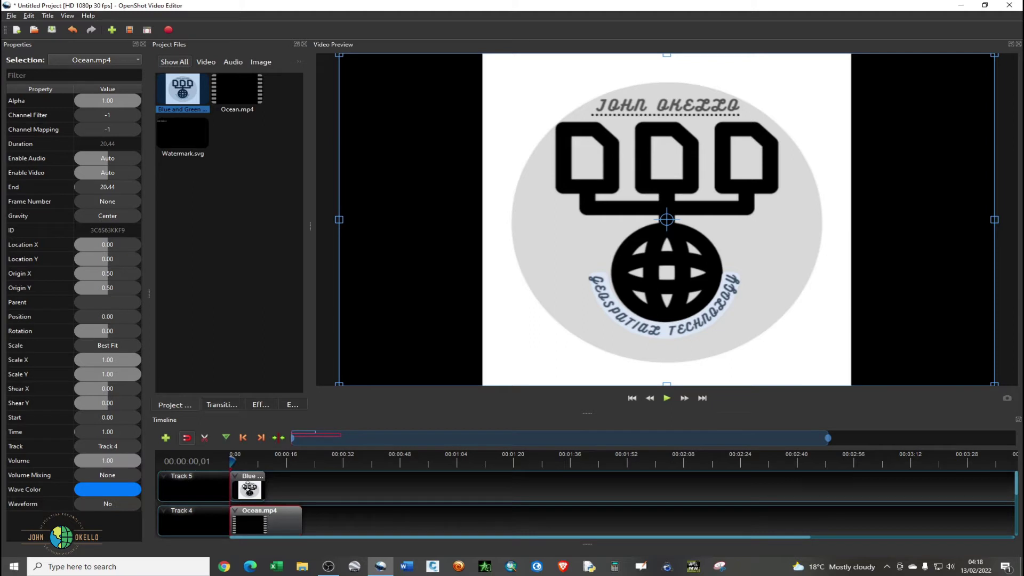
click(249, 486)
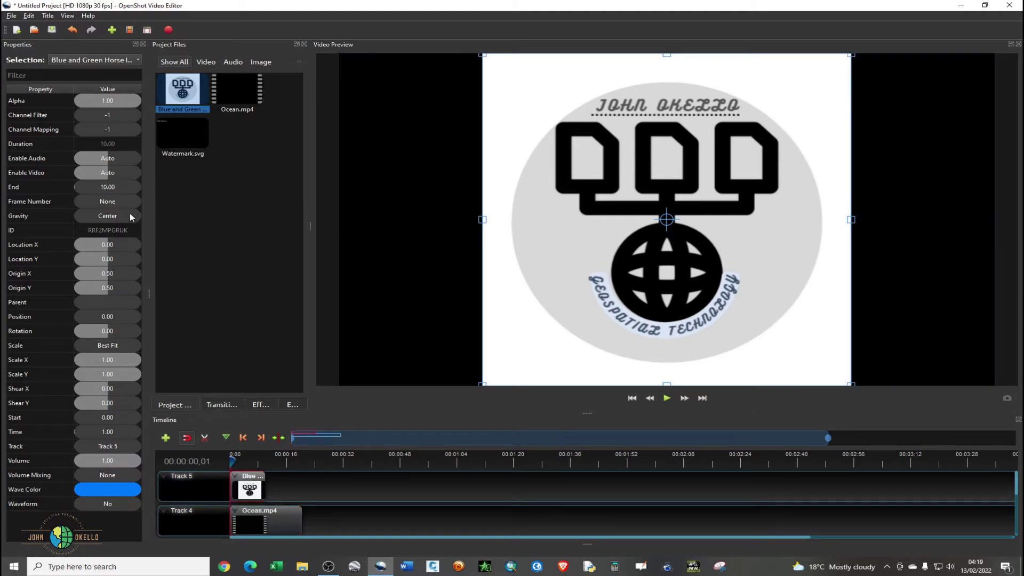
double_click(113, 189)
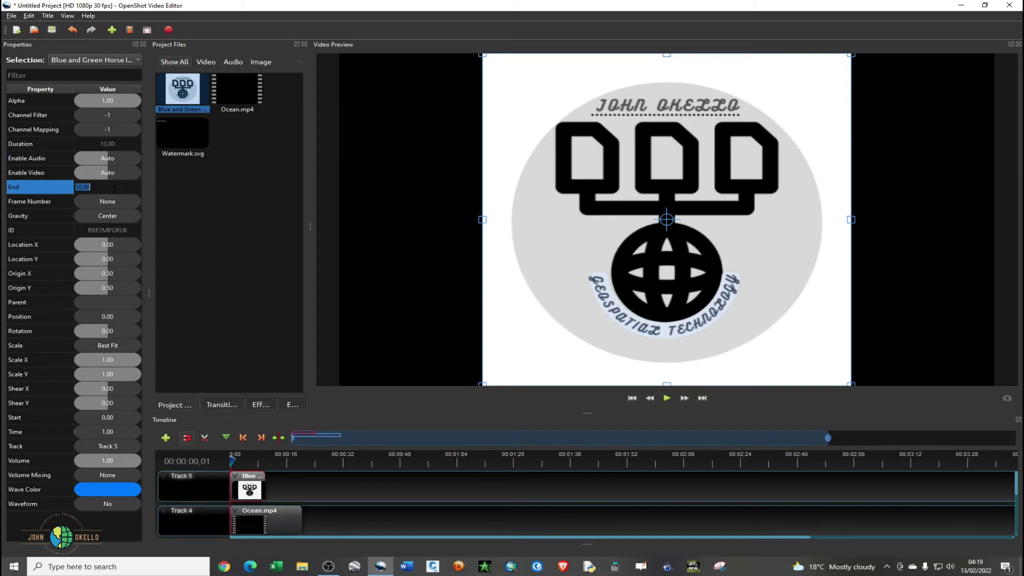
text(20.44)
key(Return)
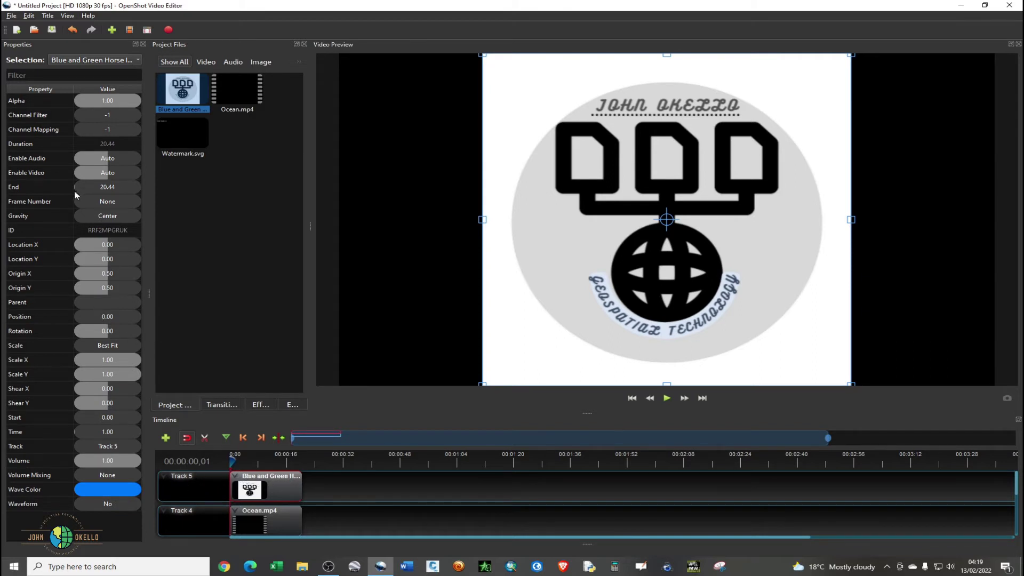
Scale the logo clip down by setting both Scale X and Scale Y to 0.2.
click(51, 361)
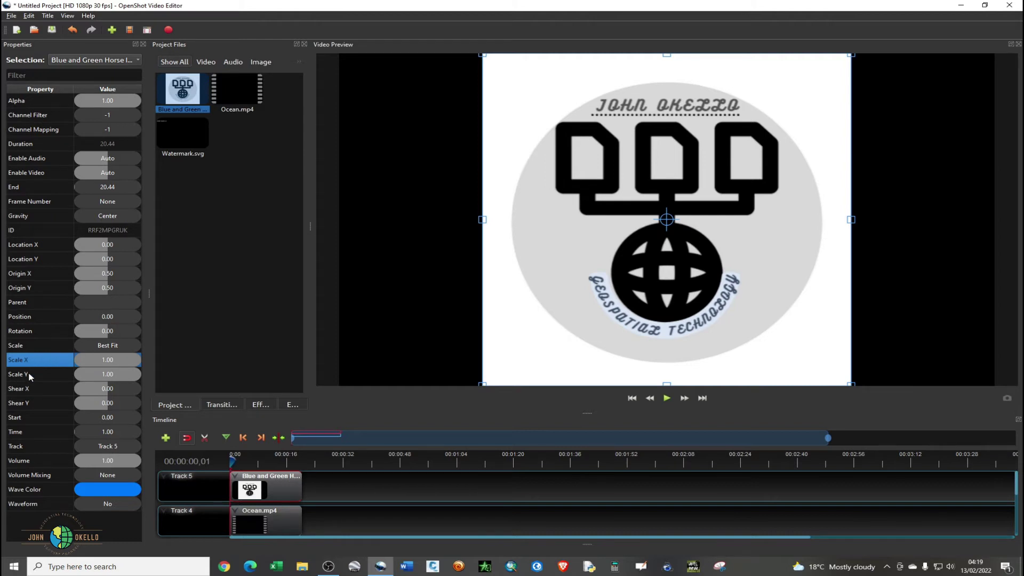
double_click(91, 360)
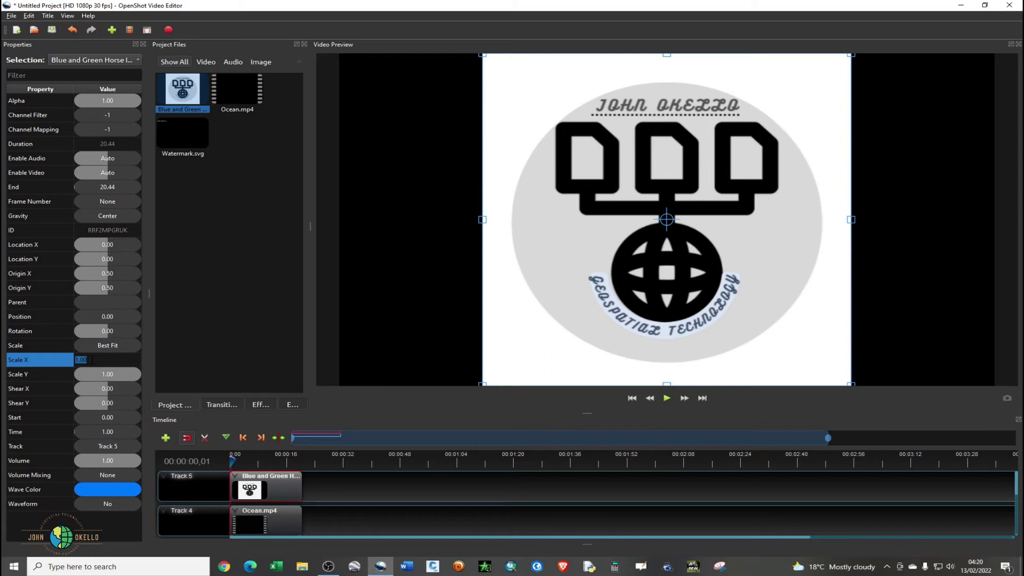
text(0.2)
key(Return)
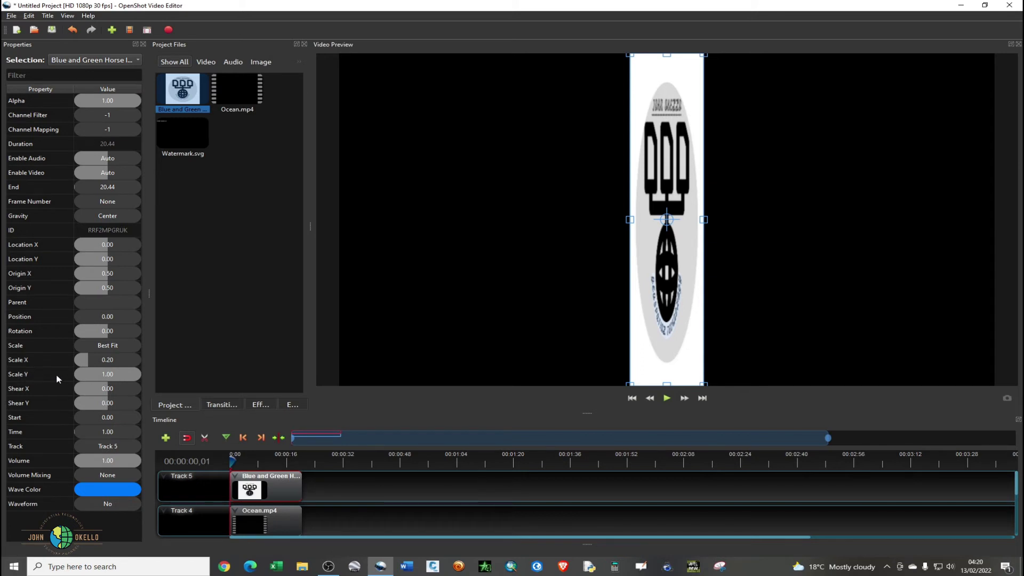
double_click(93, 373)
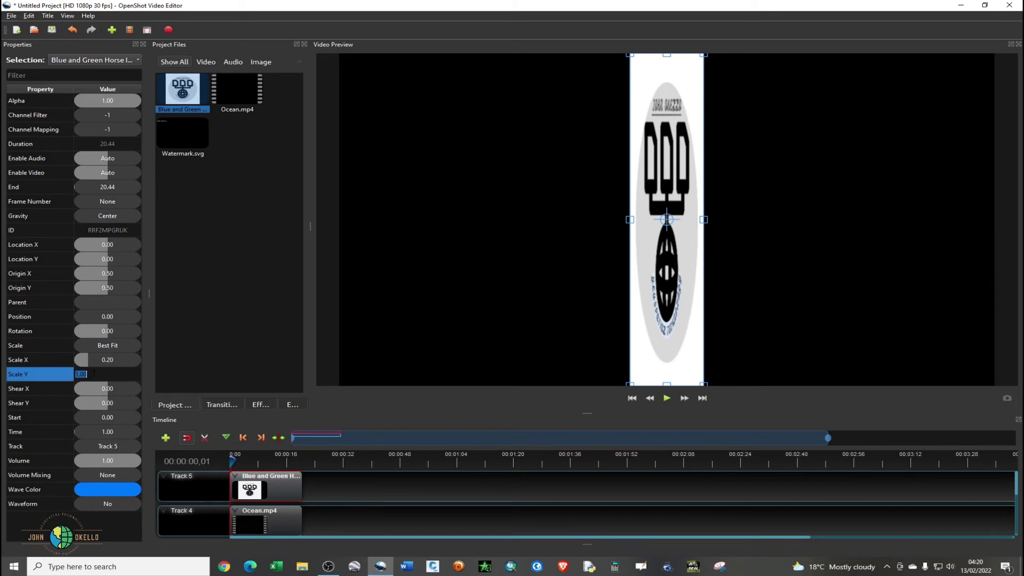
text(0.2)
key(Return)
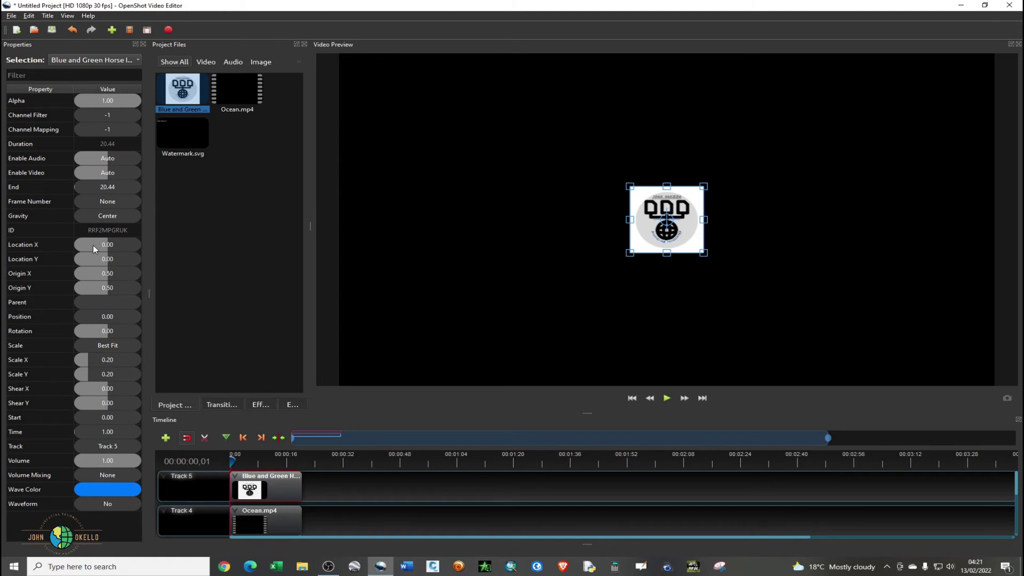
Try the logo clip's Location X at -0.44, at 0.44, and again at -0.44.
double_click(128, 245)
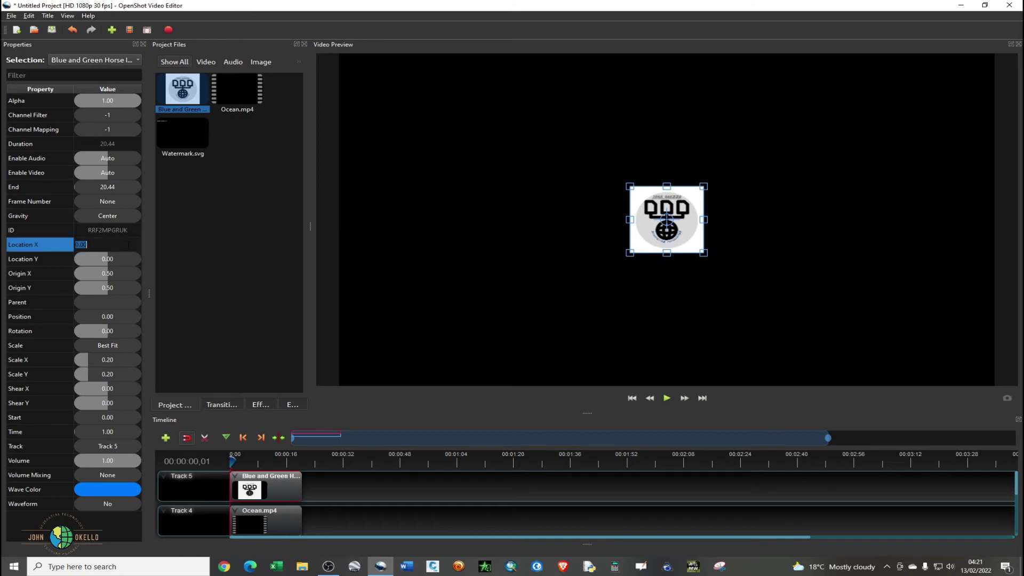
text(-0.44)
key(Return)
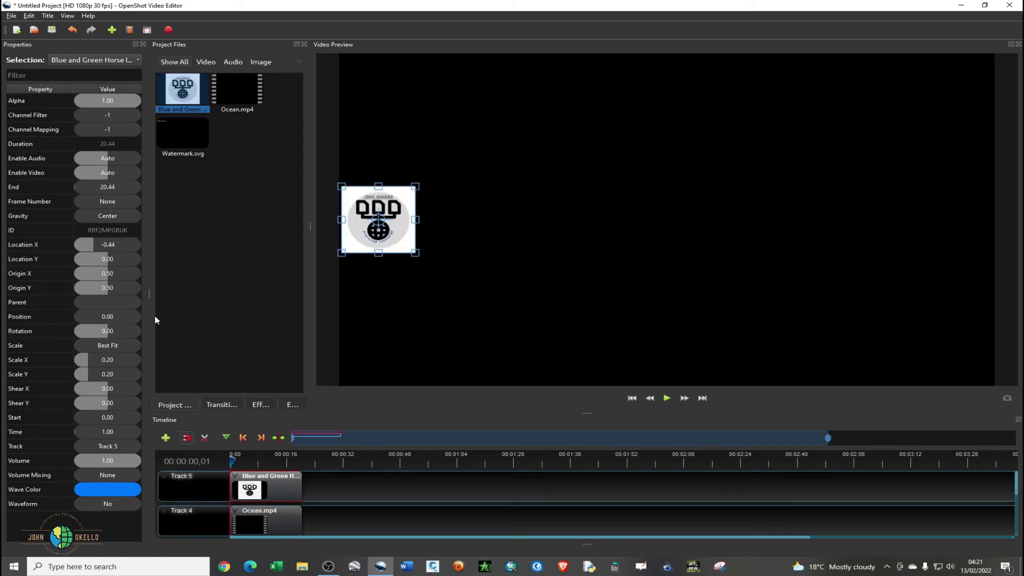
double_click(108, 244)
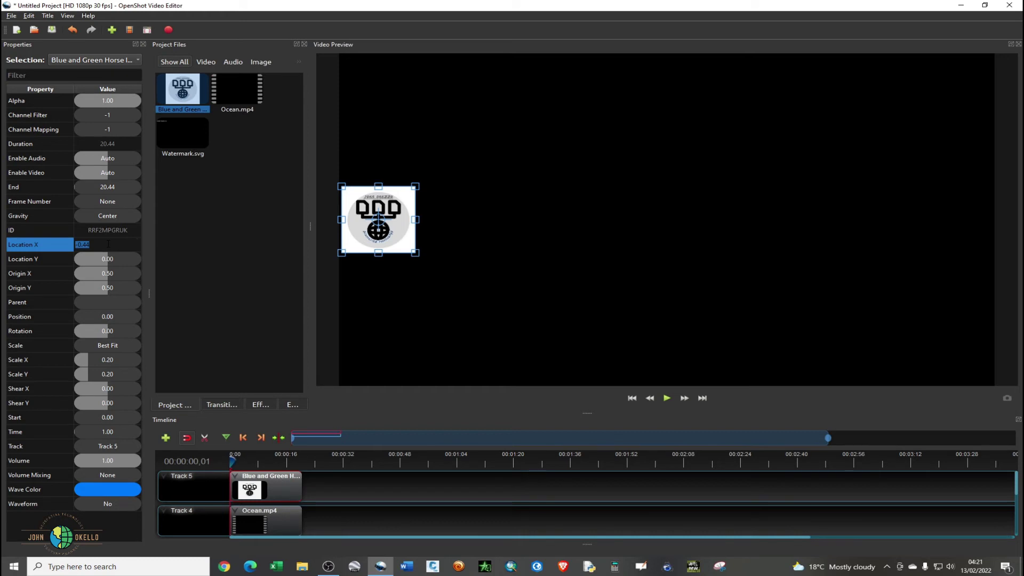
text(0.44)
key(Return)
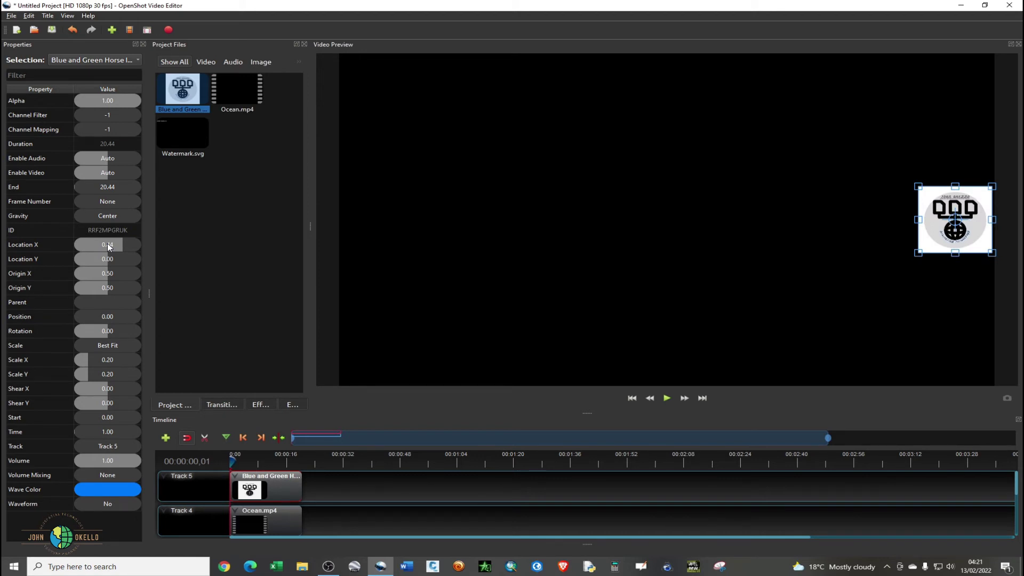
double_click(107, 244)
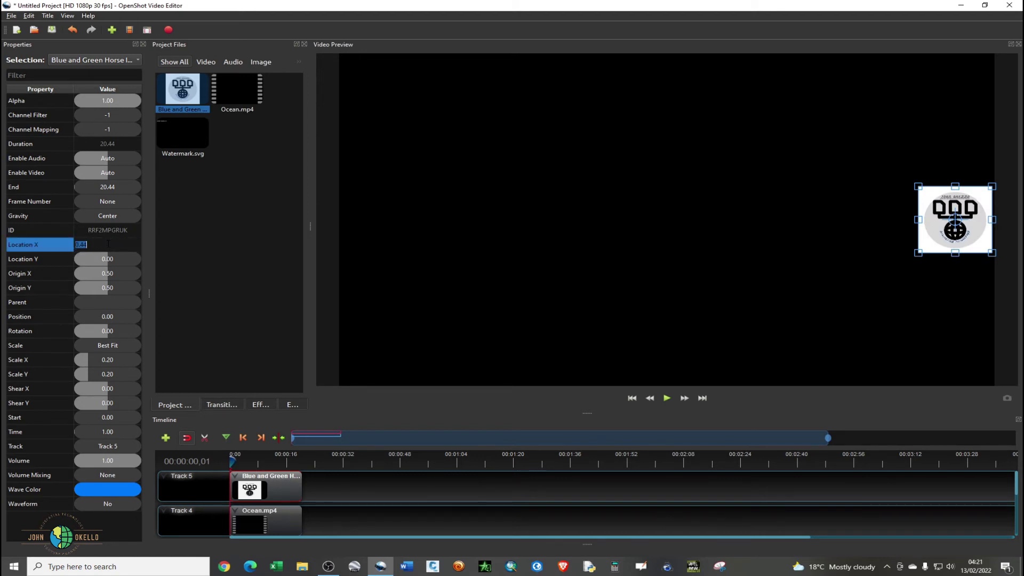
text(-0.44)
key(Return)
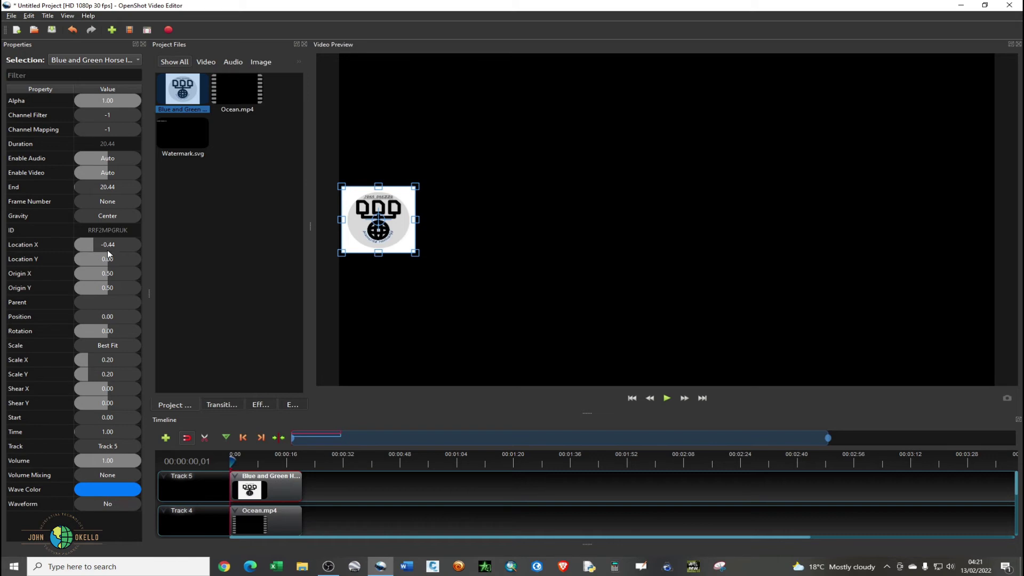
Try the logo clip's Location Y at -0.44 and at 0.44.
double_click(110, 258)
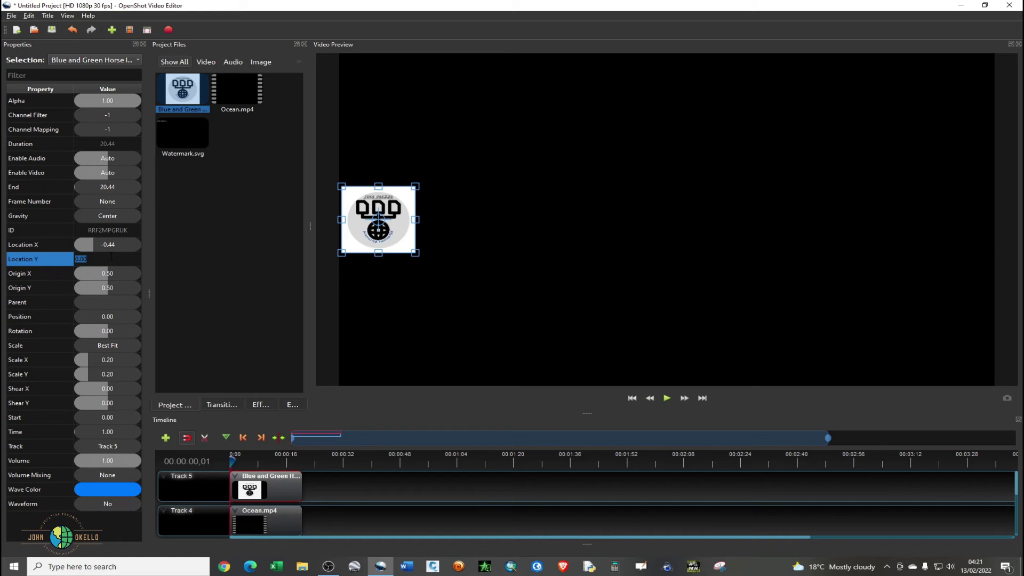
text(-0.44)
key(Return)
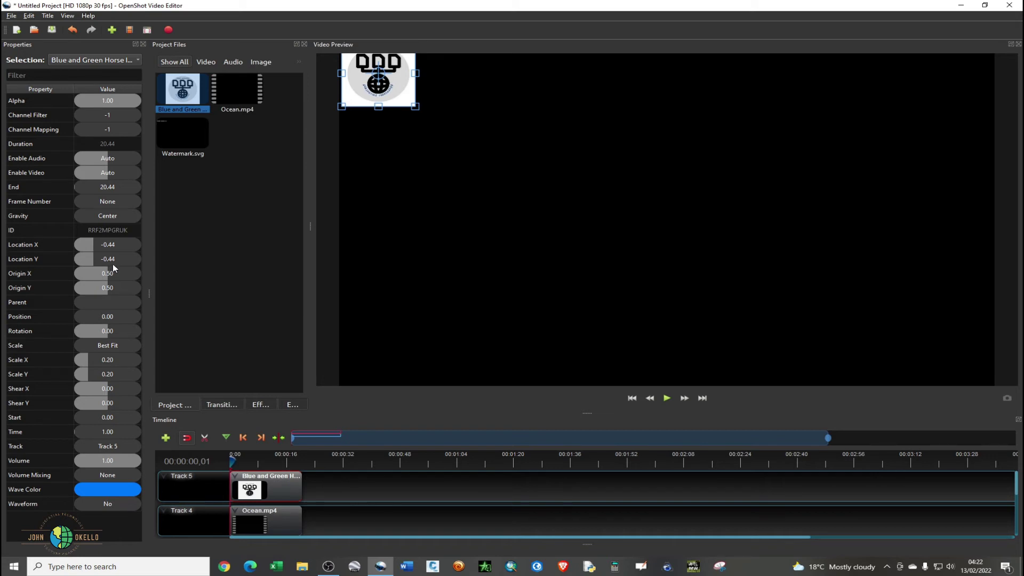
double_click(114, 259)
text(0.44)
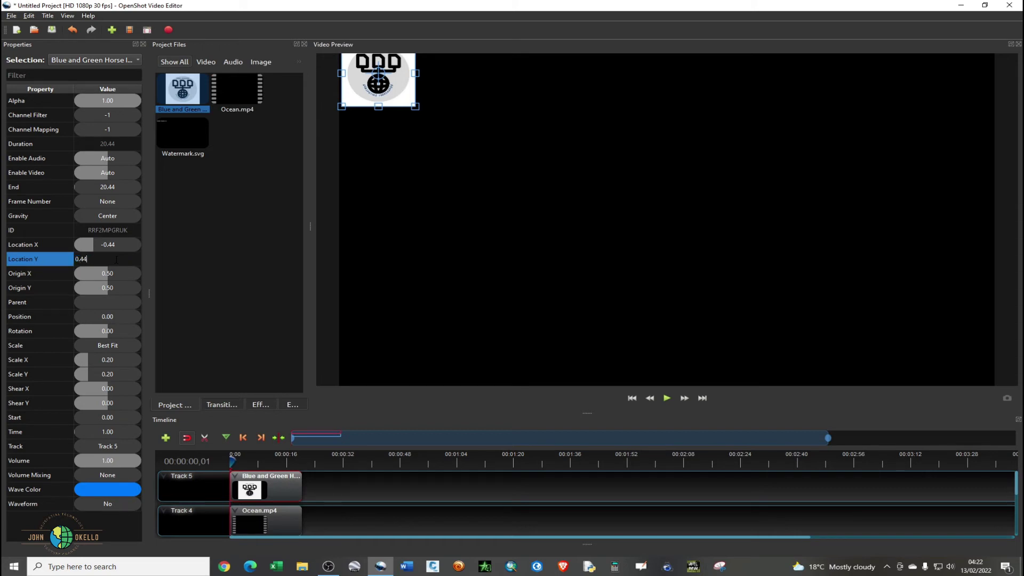
key(Return)
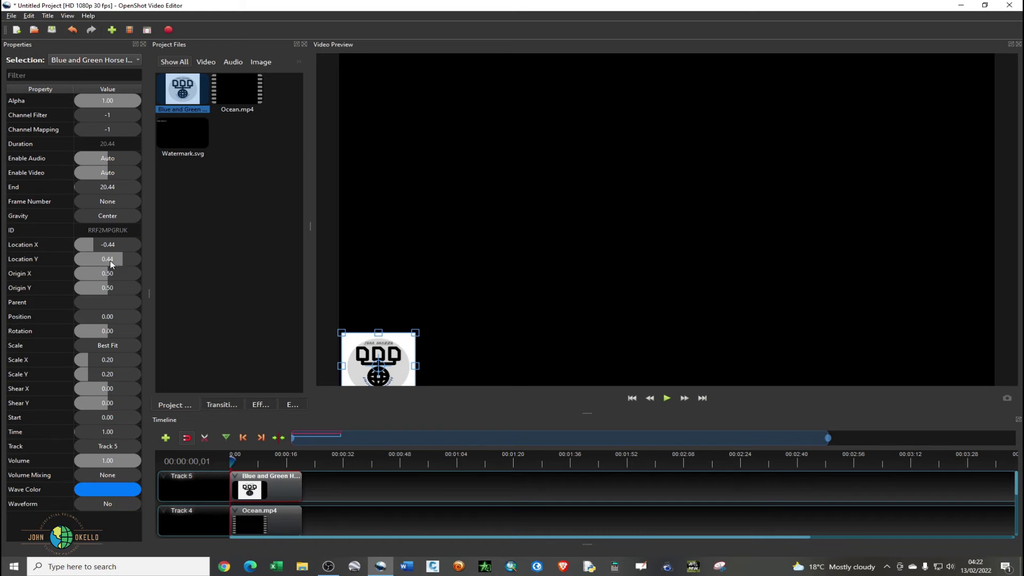
Try a value of 1 for both Location X and Location Y of the logo clip.
double_click(117, 248)
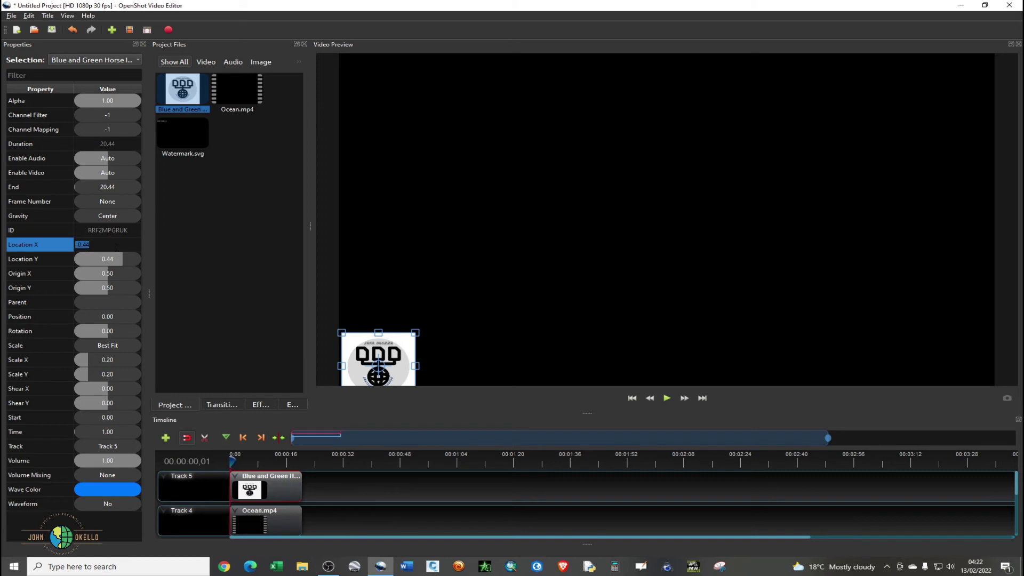
text(1)
double_click(113, 258)
text(1)
key(Return)
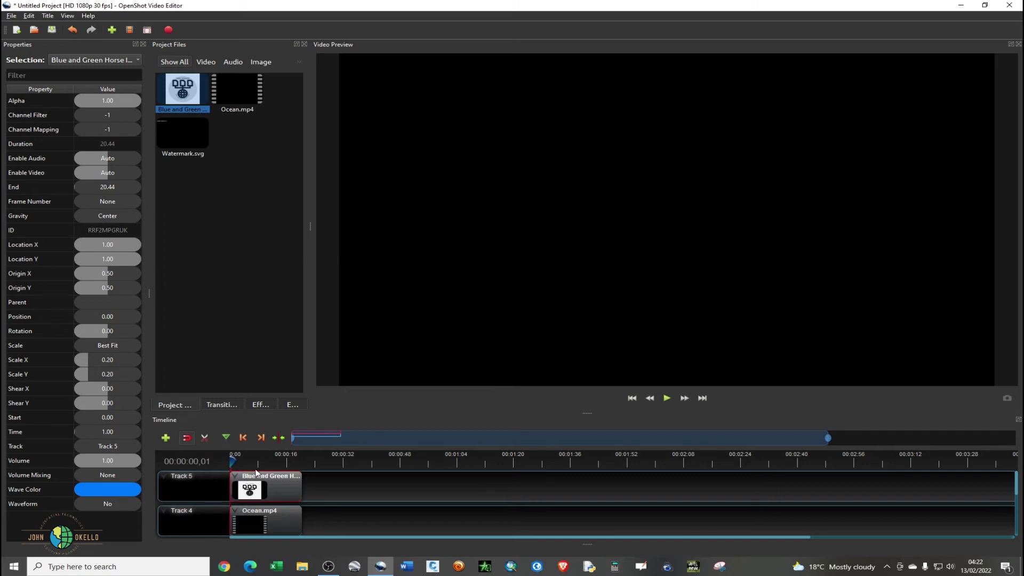
Replace the logo clip on Track 5 with a fresh copy of the logo image, stretched to about 20.35 seconds from the timeline's start.
click(255, 526)
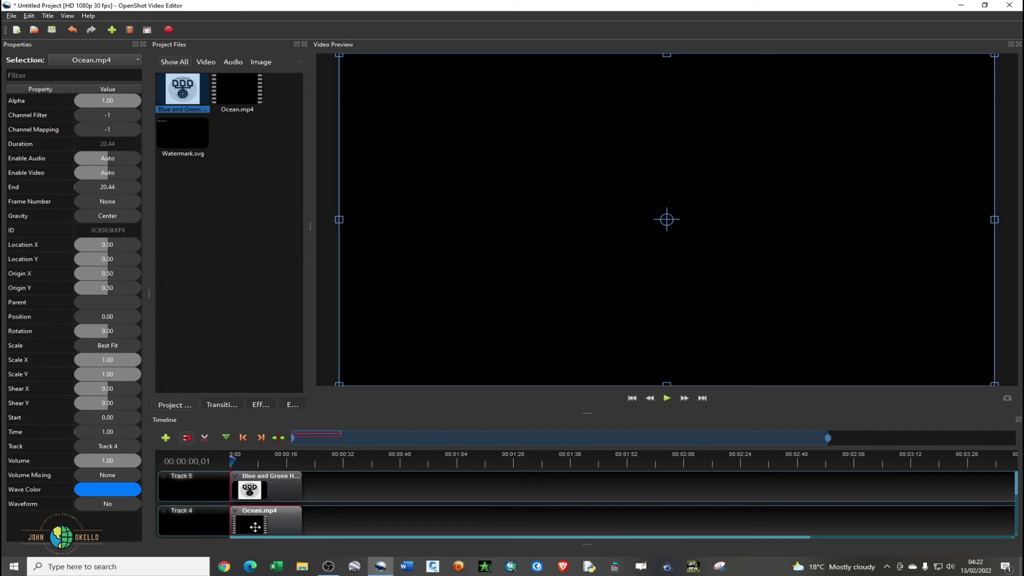
click(258, 482)
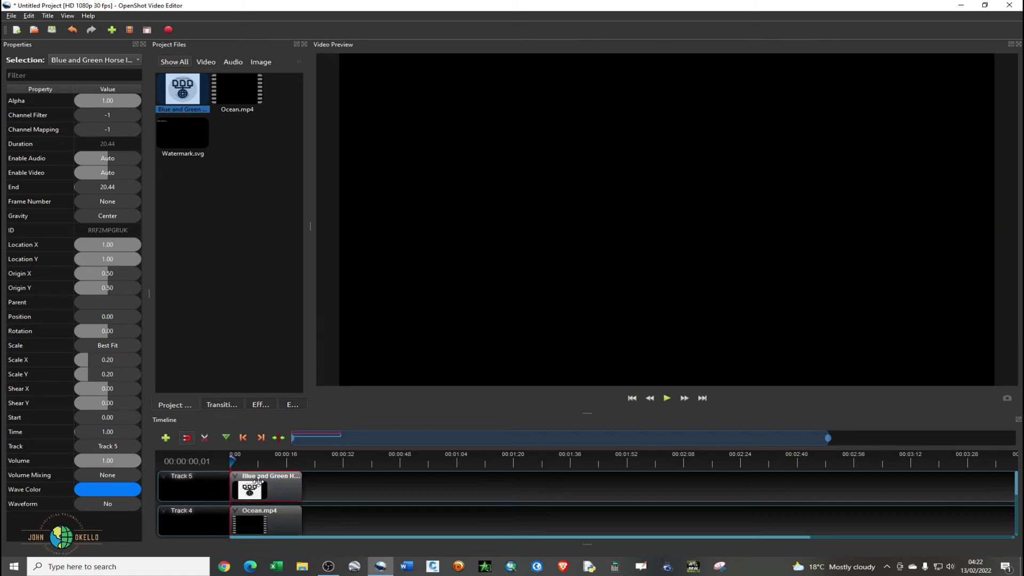
double_click(114, 244)
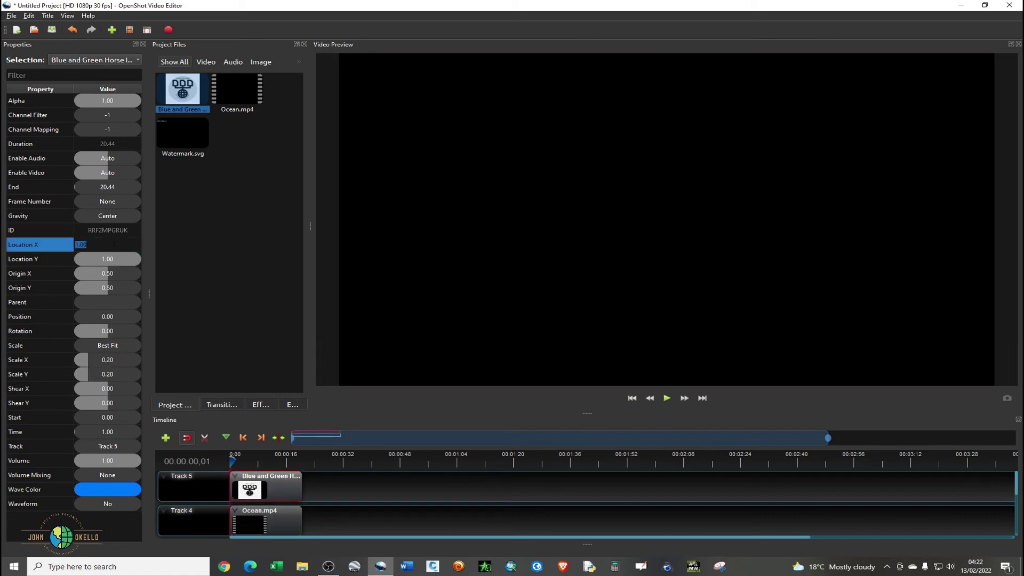
click(250, 488)
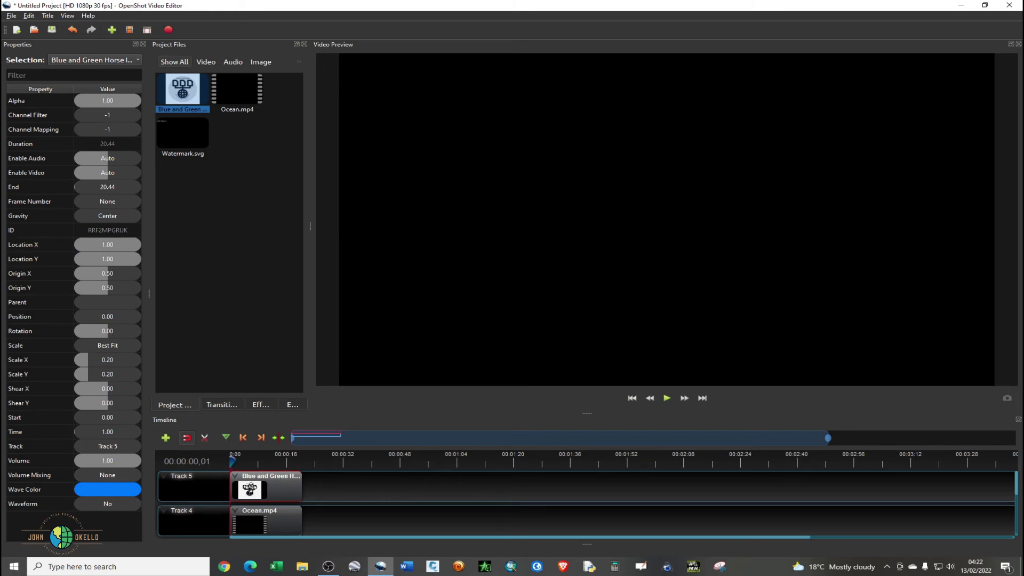
key(Delete)
drag(172, 83, 301, 486)
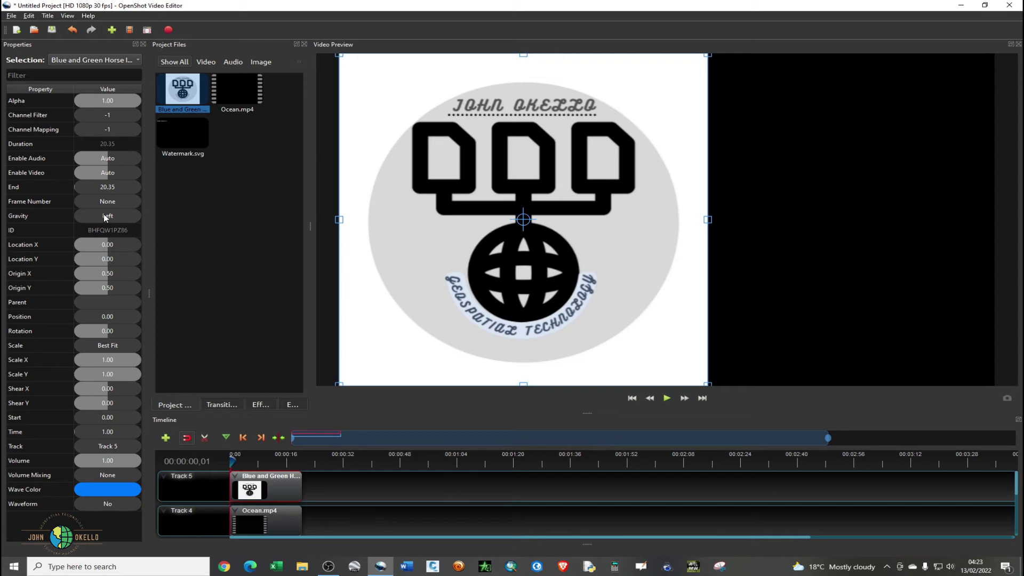
Set the new logo clip's Gravity to Right and both Scale X and Scale Y to 0.2.
click(114, 216)
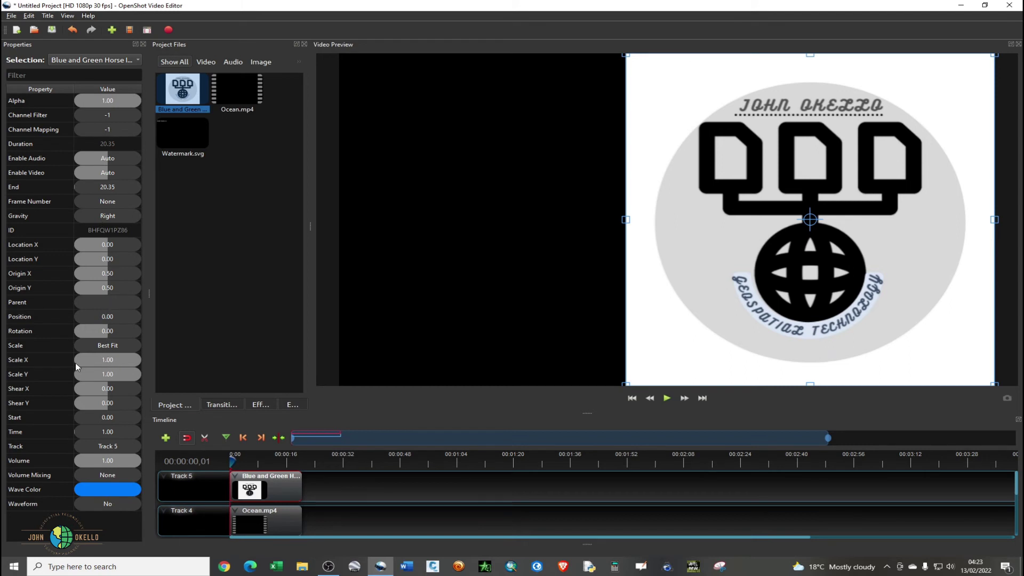
double_click(119, 361)
text(0.2)
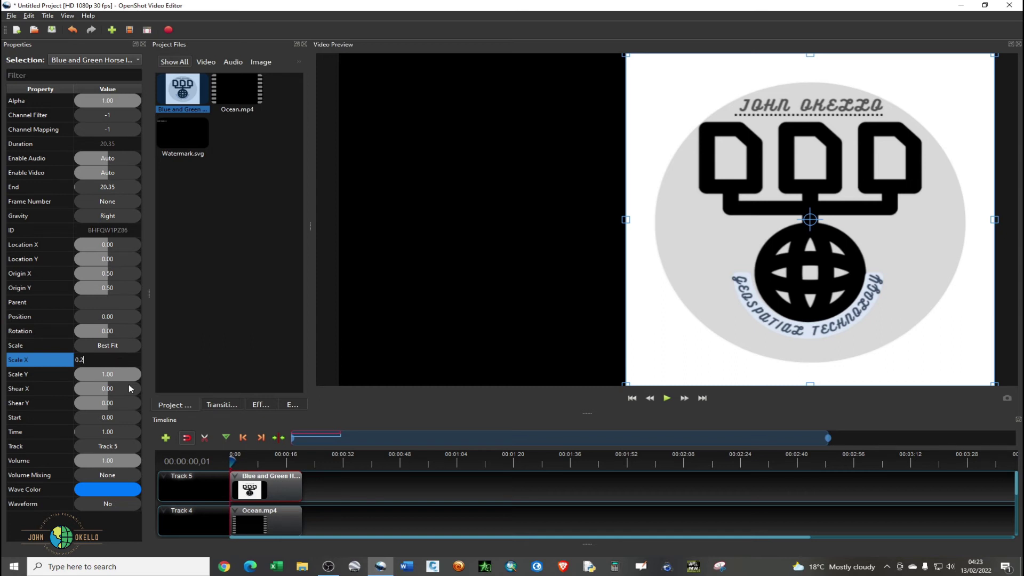
double_click(120, 376)
text(0.2)
key(Return)
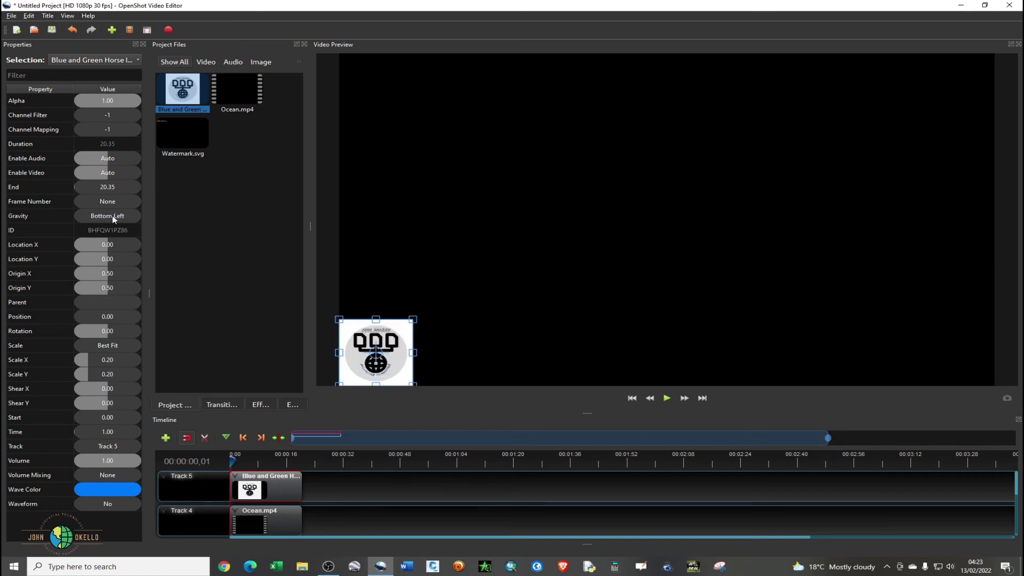
Try the logo clip's Gravity at Bottom Right and Bottom Center, ending with it set to Top Right.
click(113, 216)
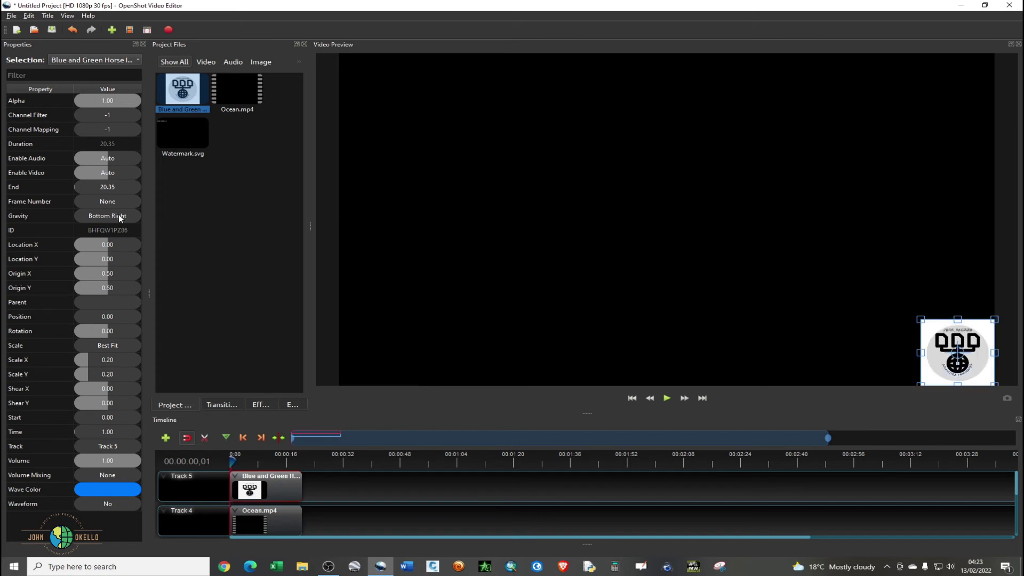
click(133, 214)
click(100, 215)
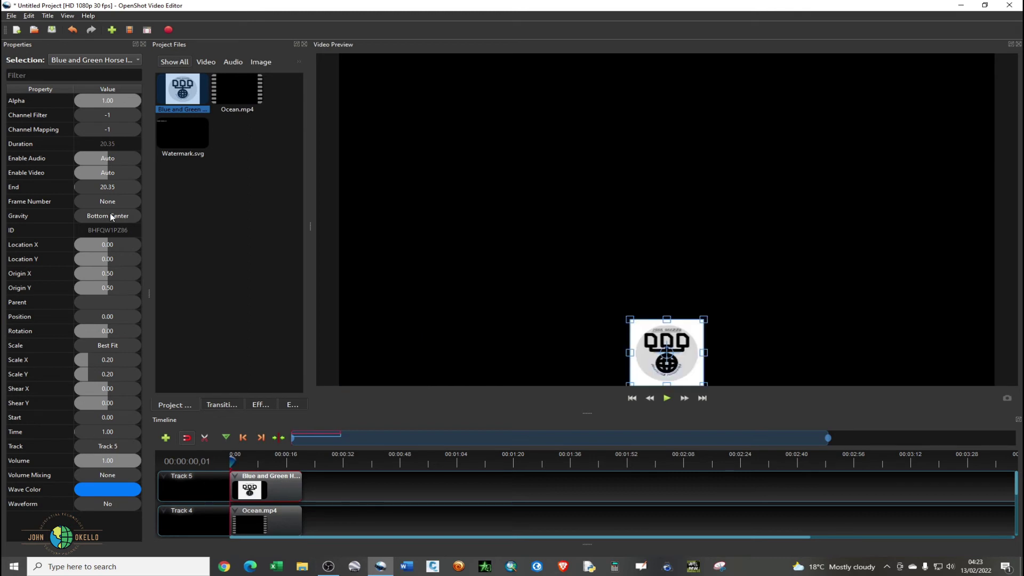
click(94, 216)
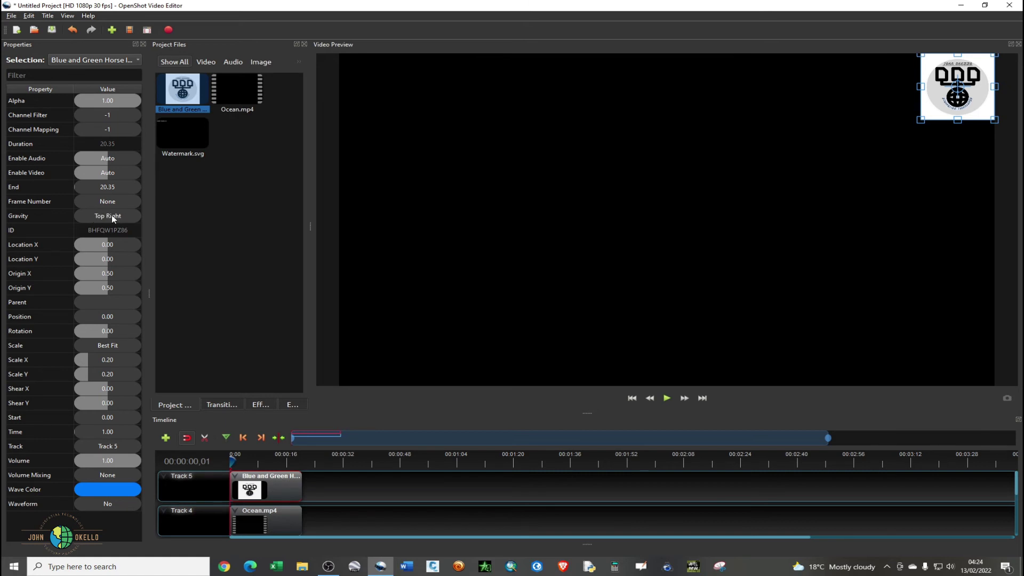
click(89, 219)
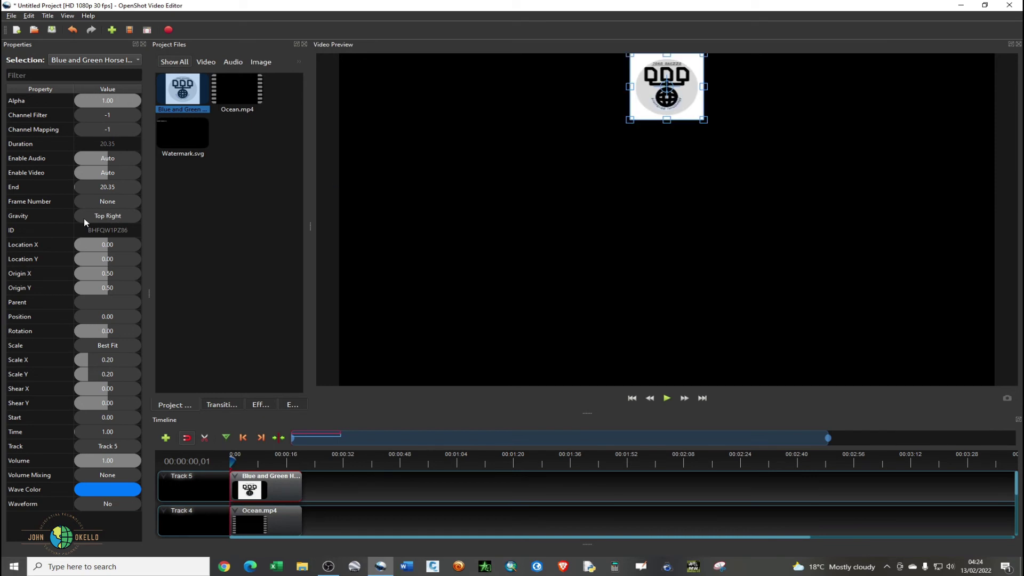
click(120, 219)
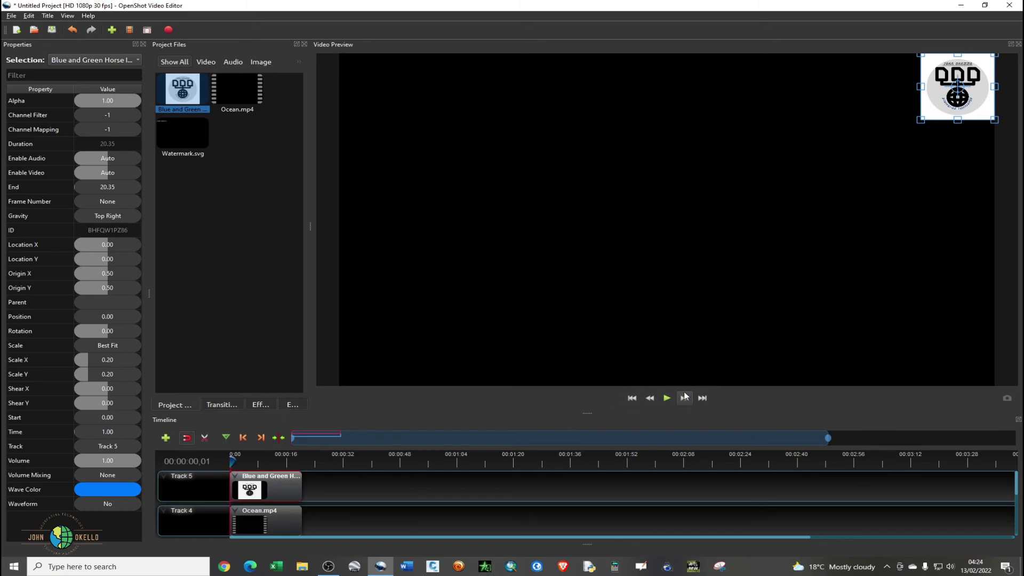
Play the preview from the timeline's start with the Ocean.mp4 clip selected to check the logo over the video, and pause it.
click(668, 400)
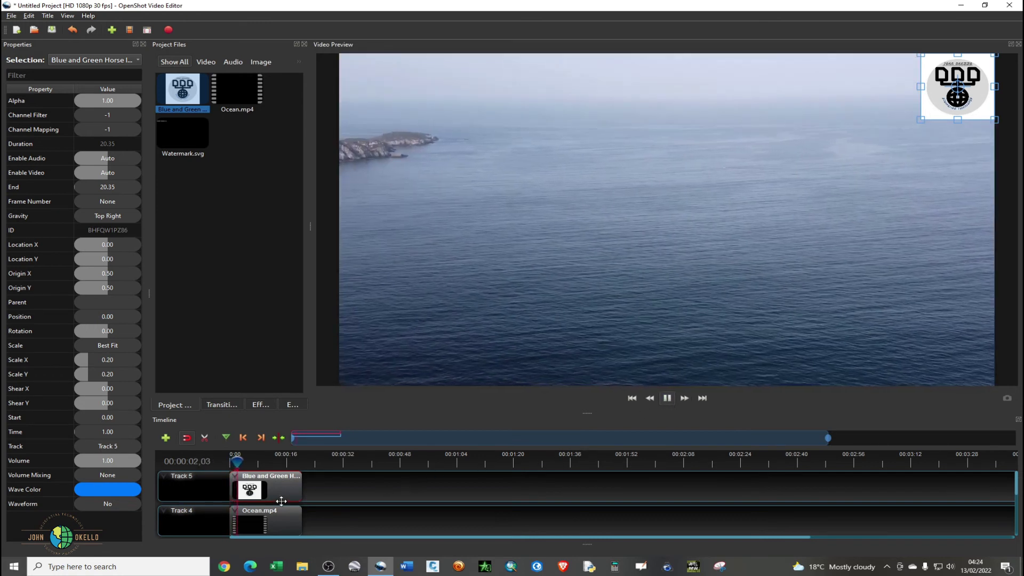
click(289, 520)
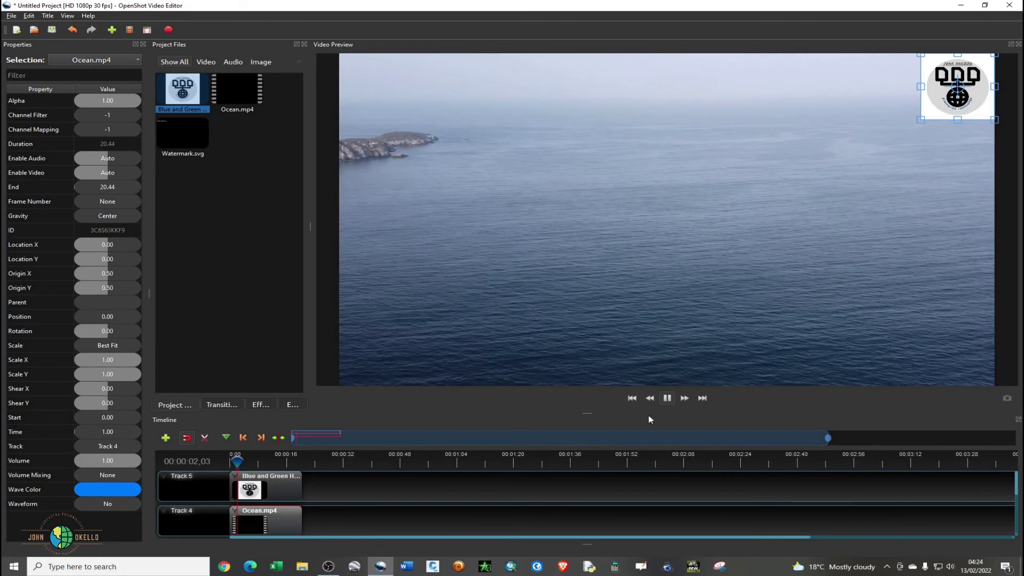
click(668, 398)
drag(235, 462, 232, 463)
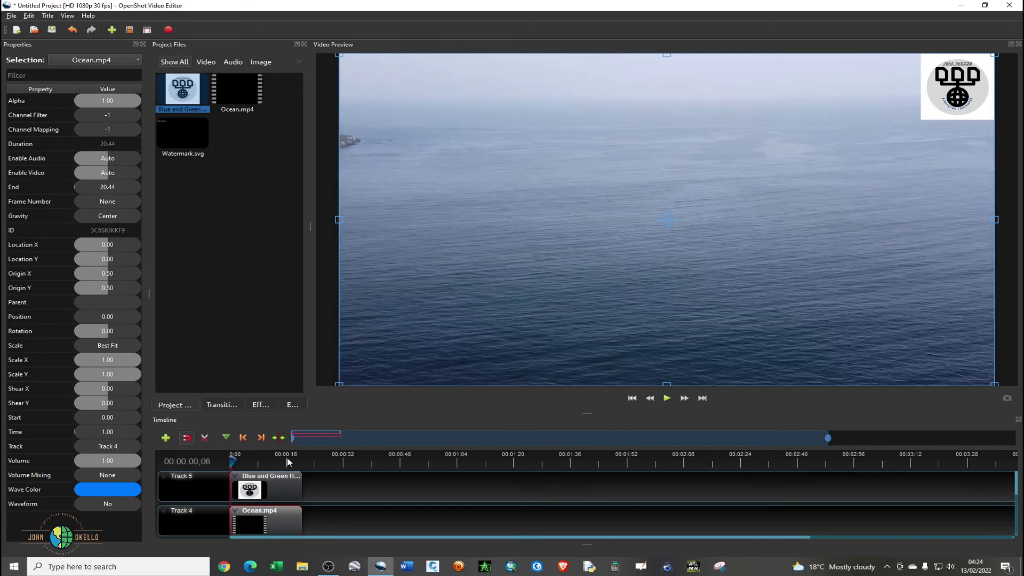
click(667, 399)
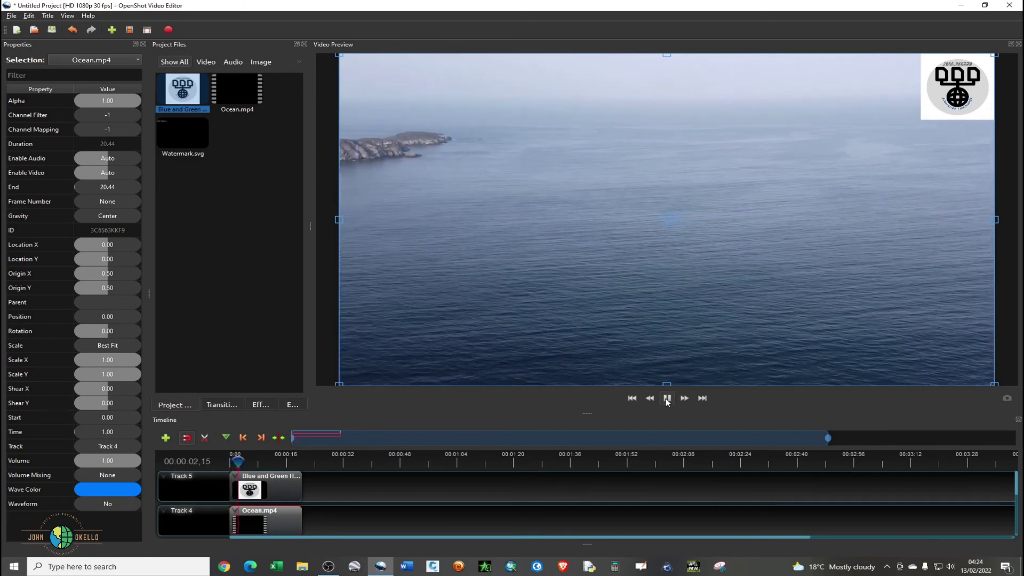
click(667, 400)
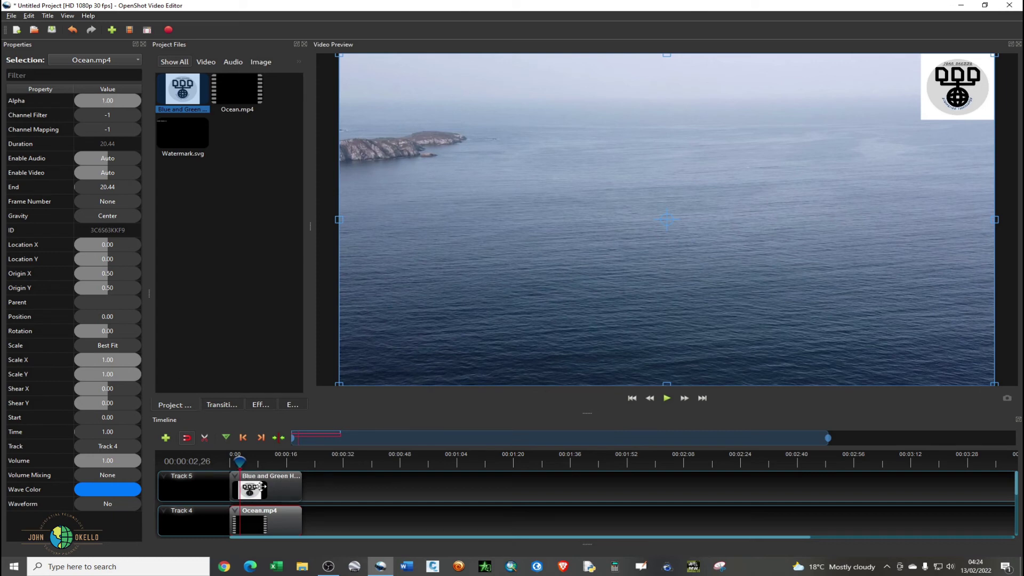
Return the playhead to the timeline's start and set the logo clip's Alpha to 0.3.
drag(238, 462, 233, 462)
click(265, 488)
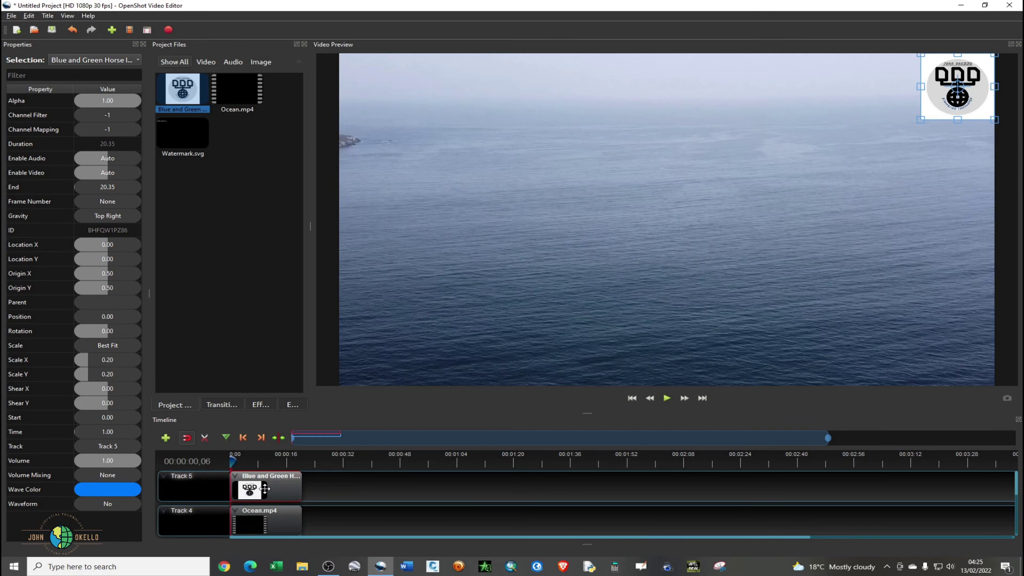
double_click(98, 100)
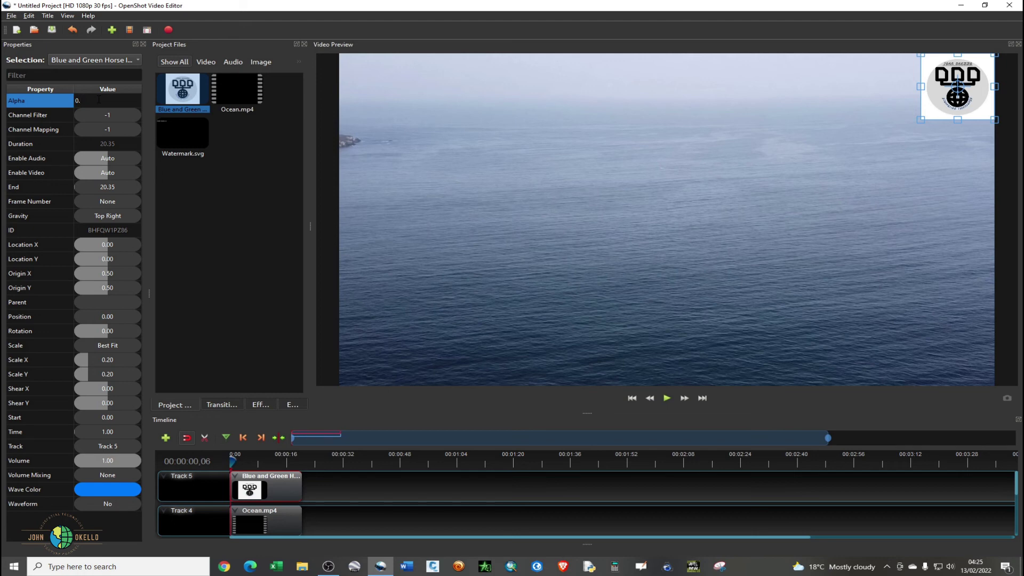
key(Return)
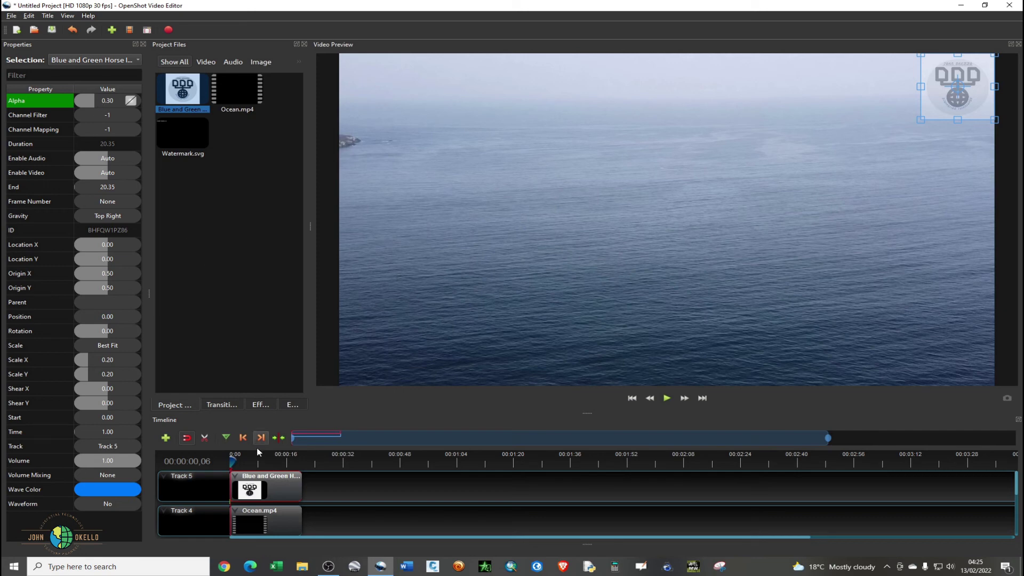
Play the preview with the Ocean.mp4 clip selected to check the semi-transparent logo over the video.
click(257, 515)
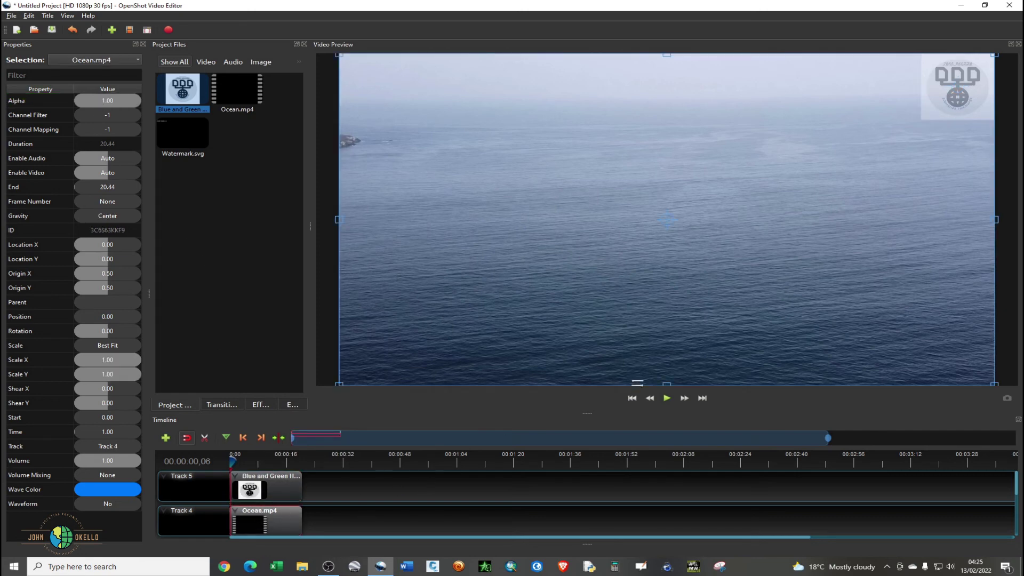
click(667, 399)
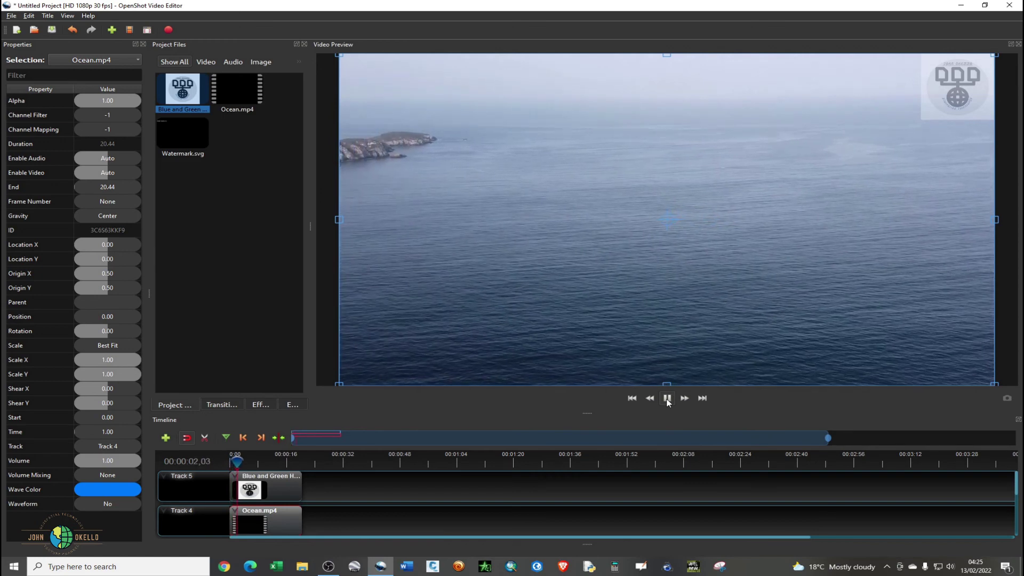
Pause the preview and return the playhead to the timeline's start.
click(667, 400)
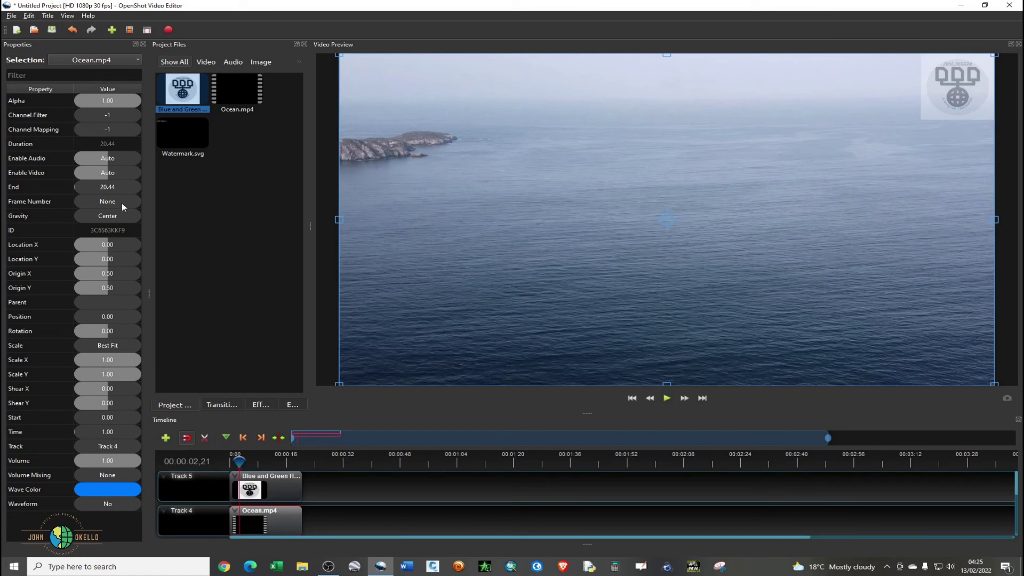
drag(239, 462, 228, 464)
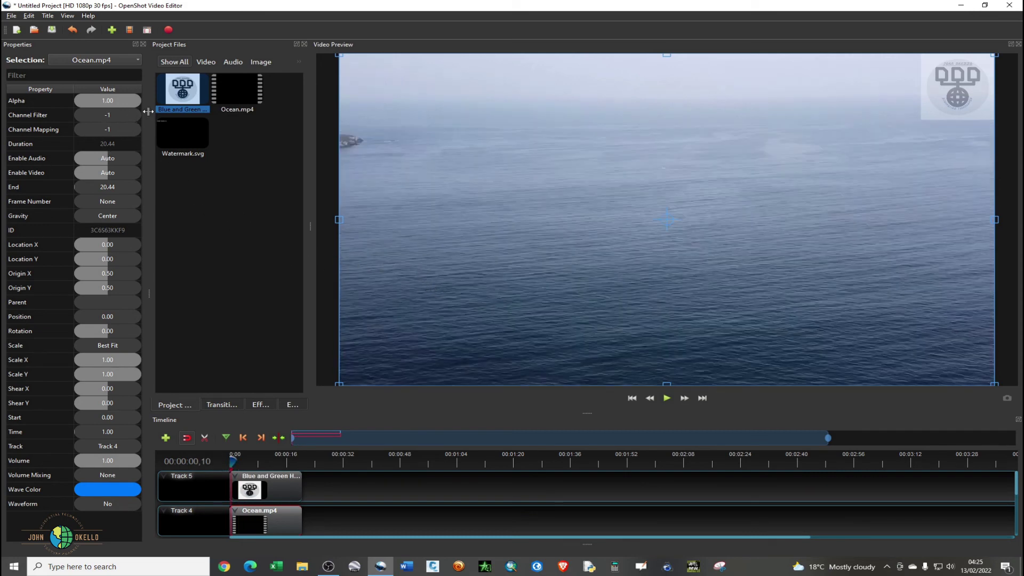
Start exporting the video and set the export folder to Desktop.
click(168, 29)
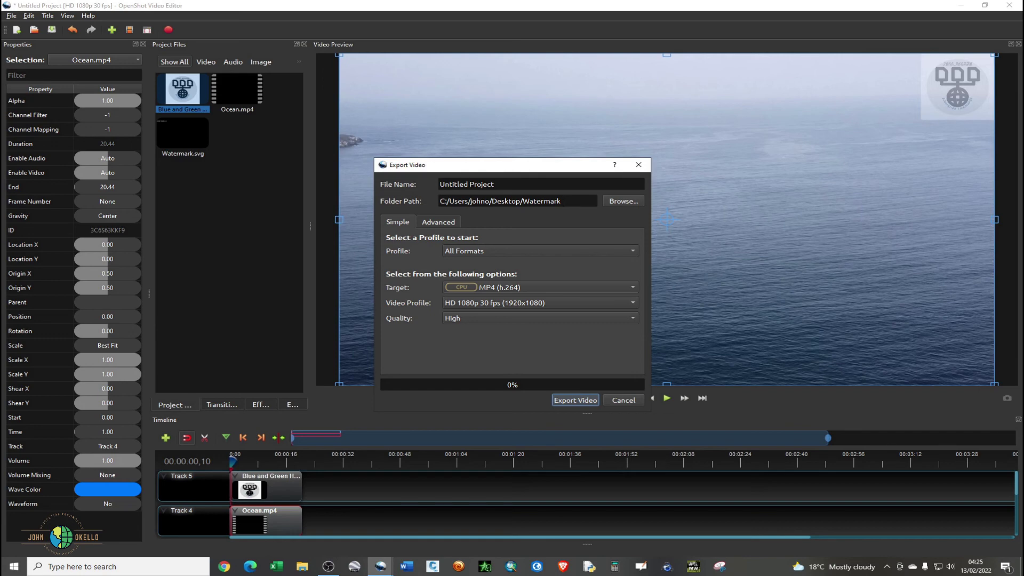
click(565, 200)
click(604, 202)
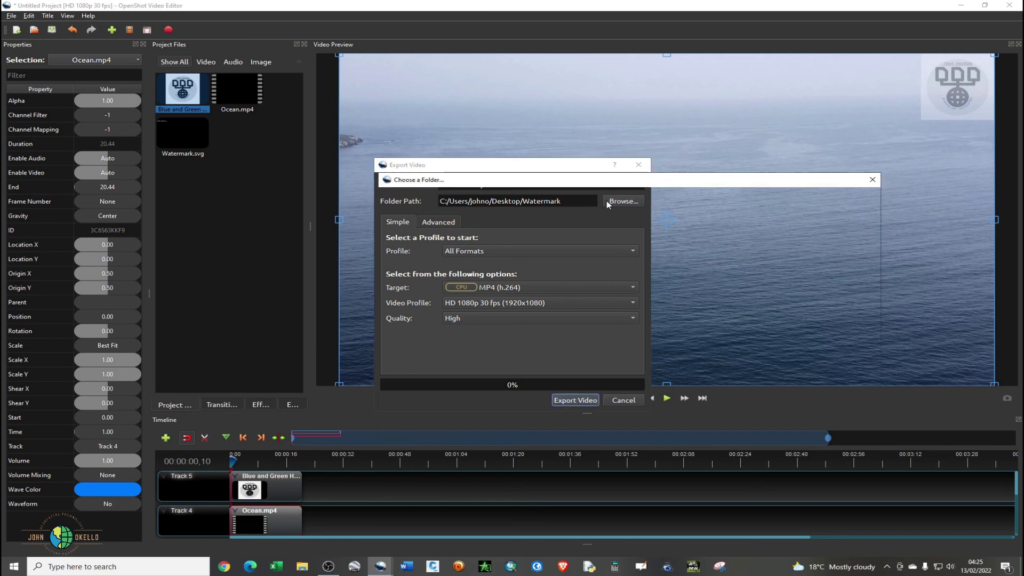
scroll(439, 398, down, 1)
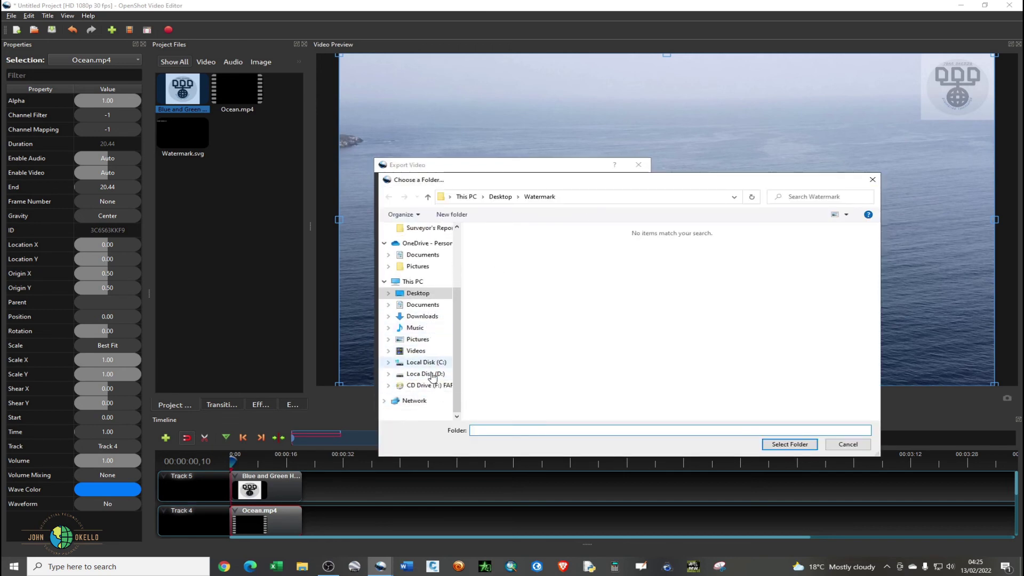
click(426, 296)
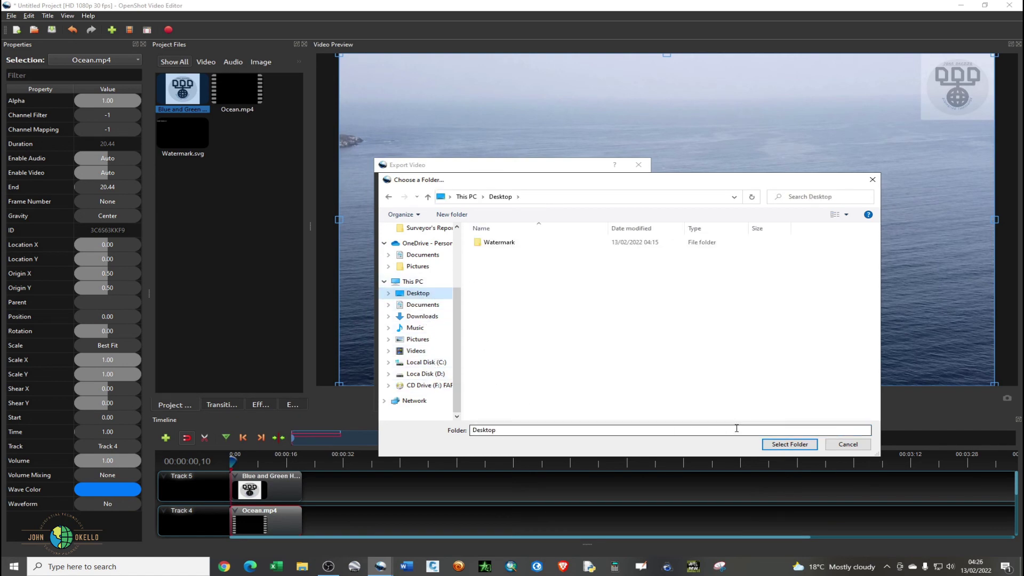
click(792, 445)
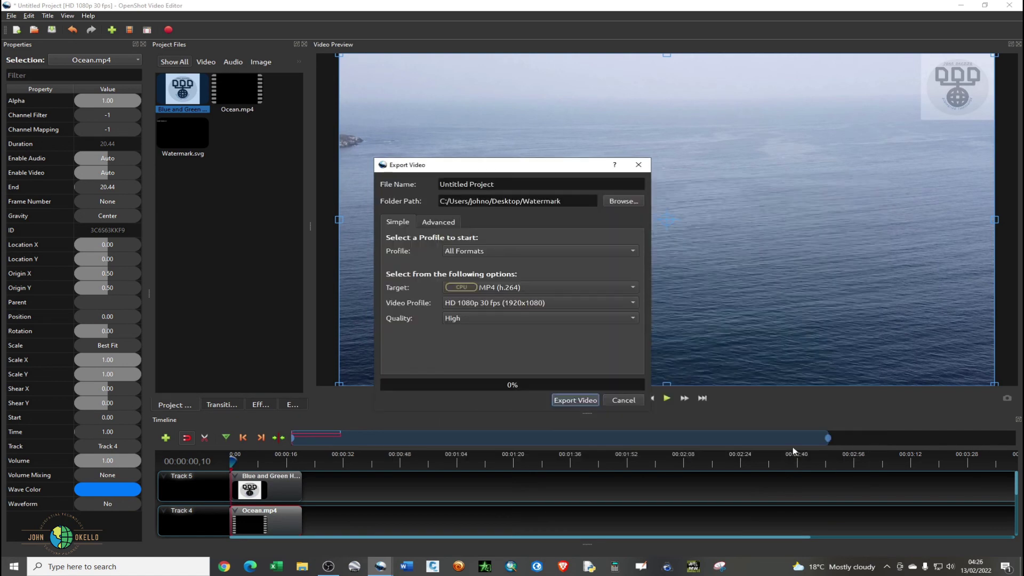
Export the video with the Web profile, YouTube-HD target and HD 1080p 30 fps (1920x1080) video profile, and finish the export.
click(481, 251)
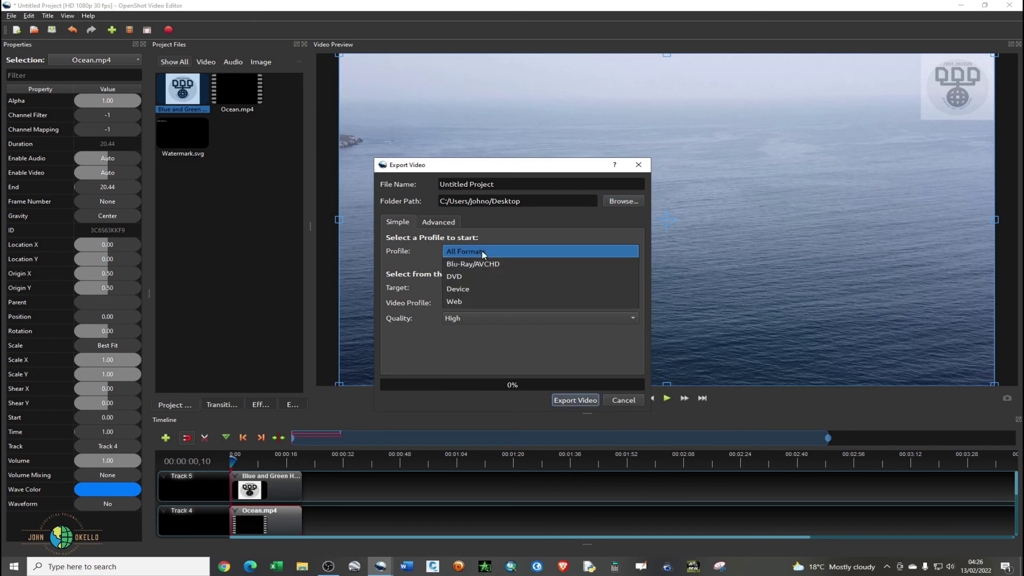
click(478, 302)
click(507, 288)
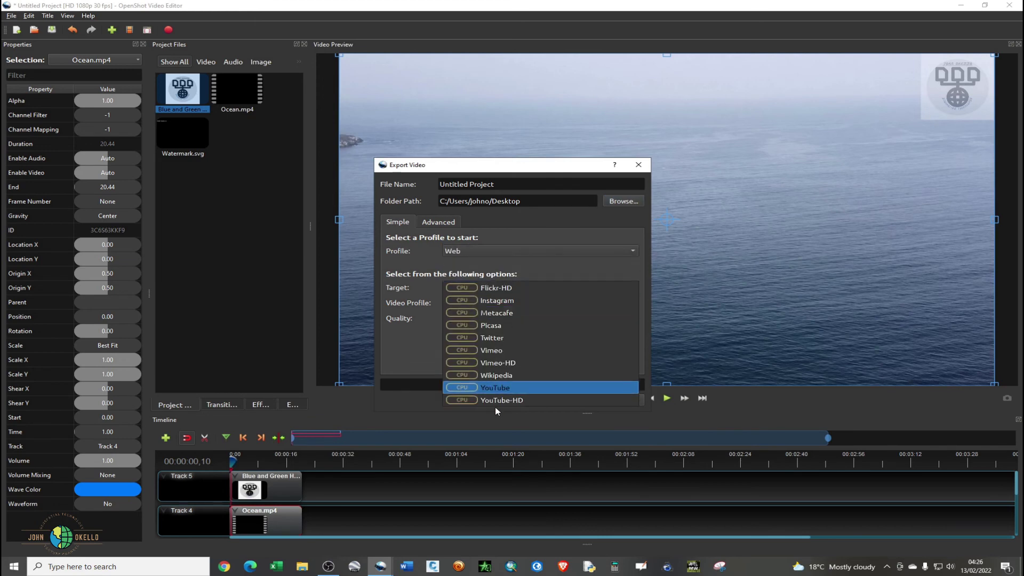
click(501, 396)
click(523, 304)
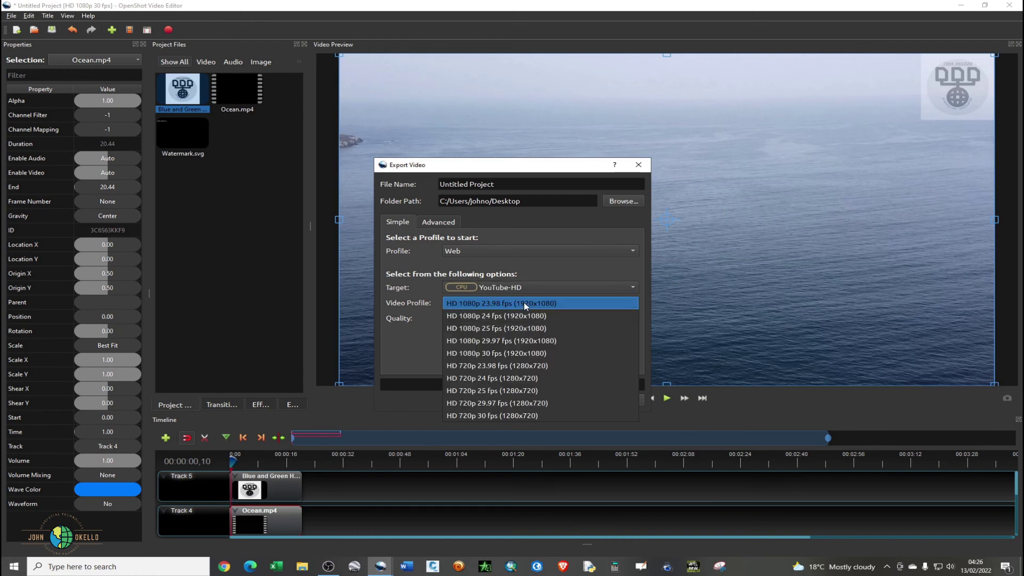
click(512, 353)
click(570, 400)
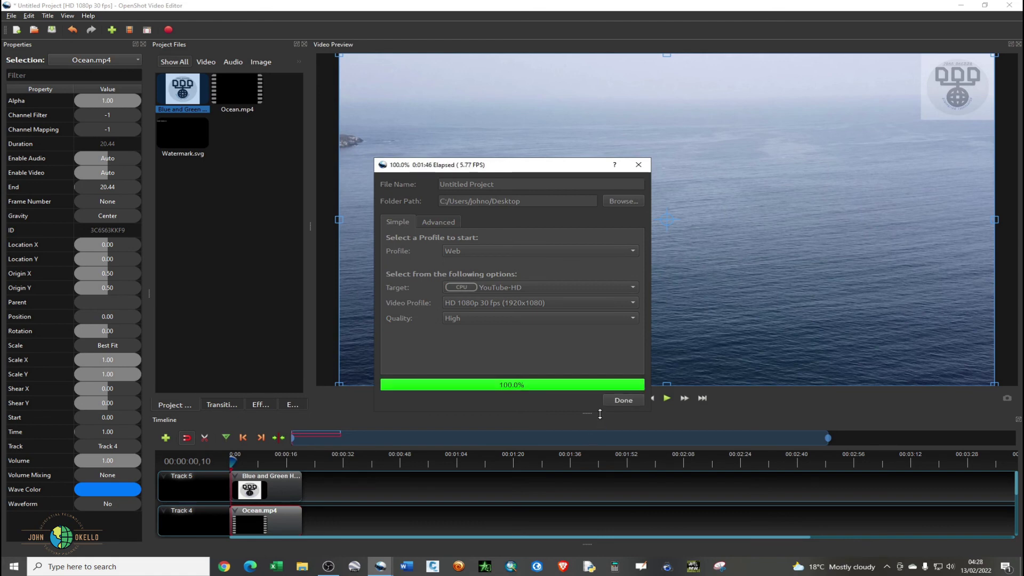
click(621, 401)
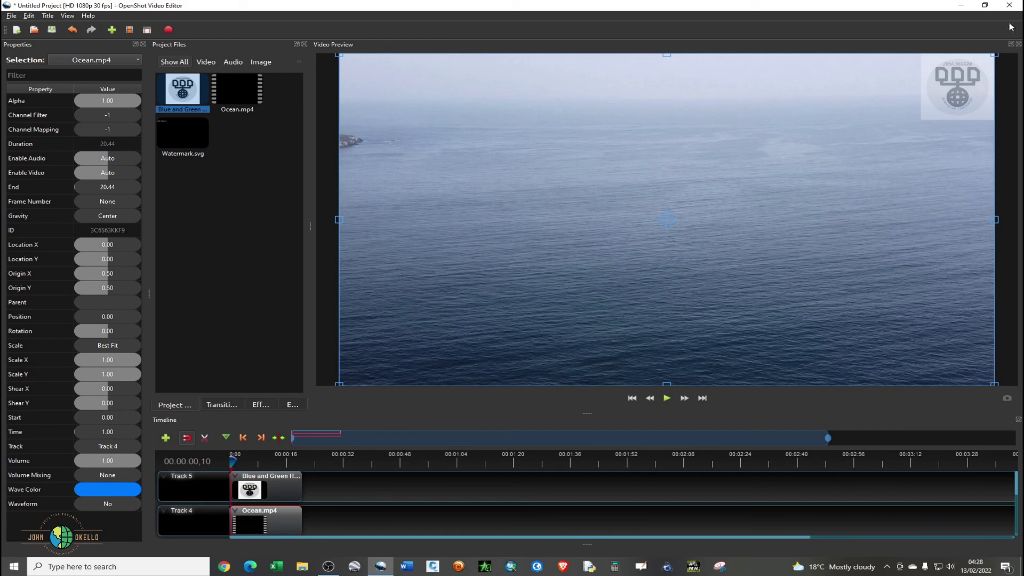
Close the video editor without saving the project changes.
click(1009, 6)
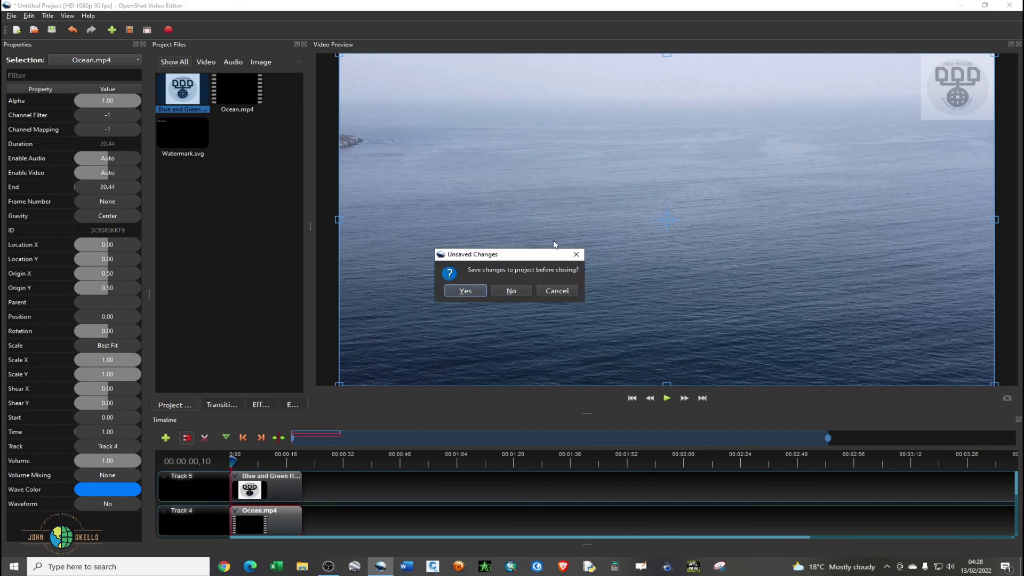
click(502, 290)
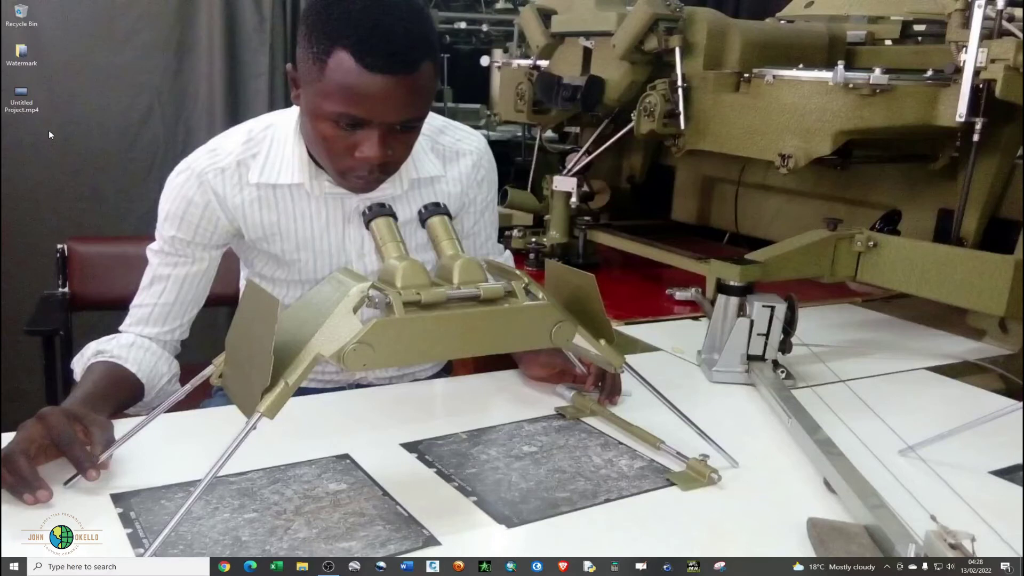
Move the exported Untitled Project.mp4 from the desktop into the Watermark folder and open that folder.
click(22, 98)
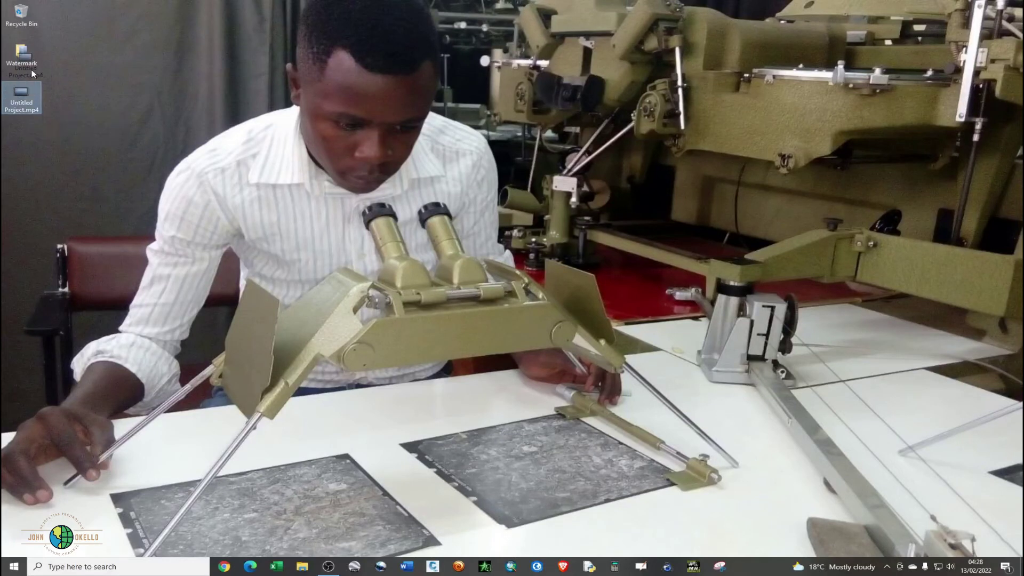
key(Delete)
click(21, 53)
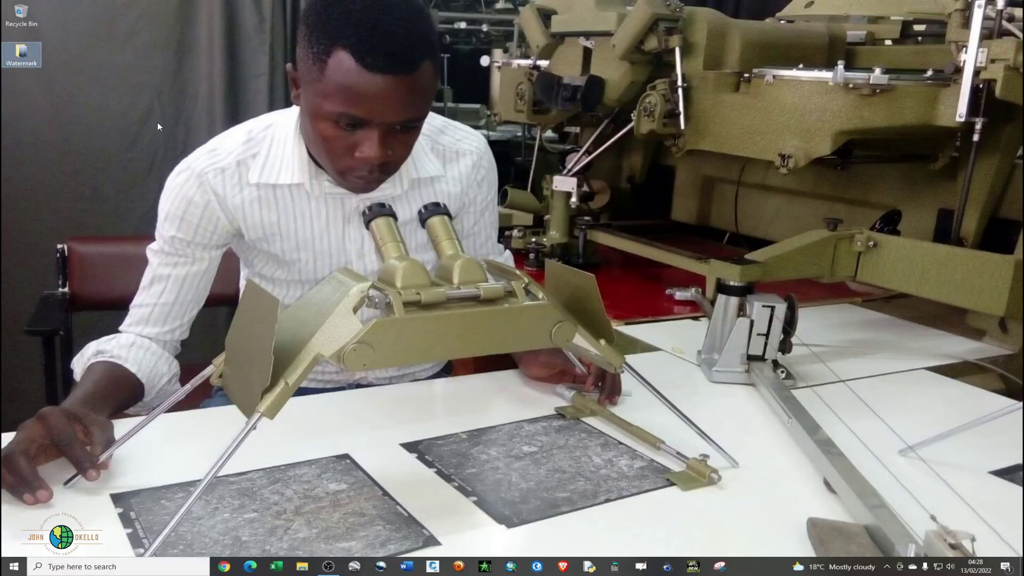
double_click(28, 57)
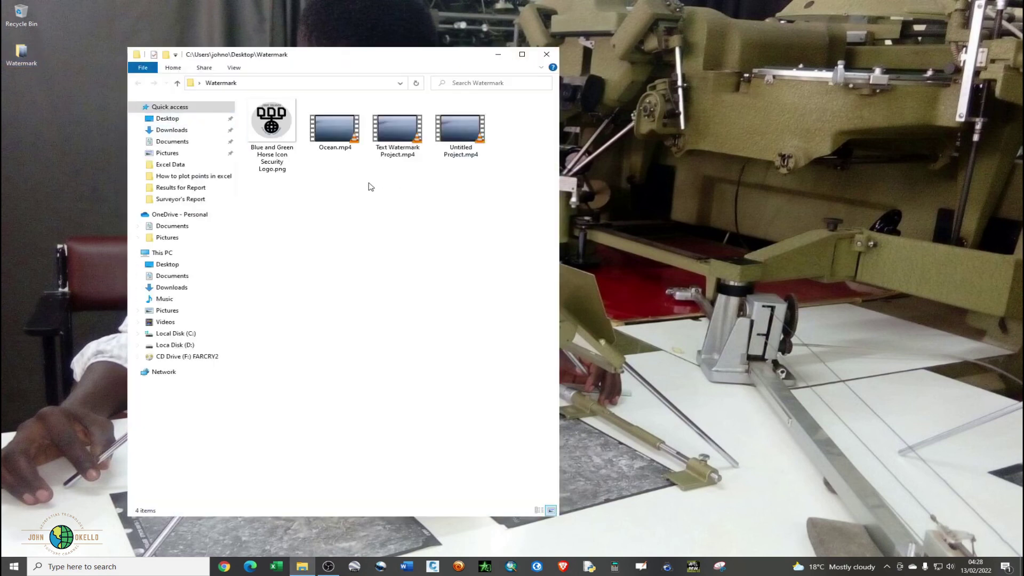
Play the original Ocean.mp4 full screen in VLC media player to review it without a watermark, and close the player.
double_click(331, 129)
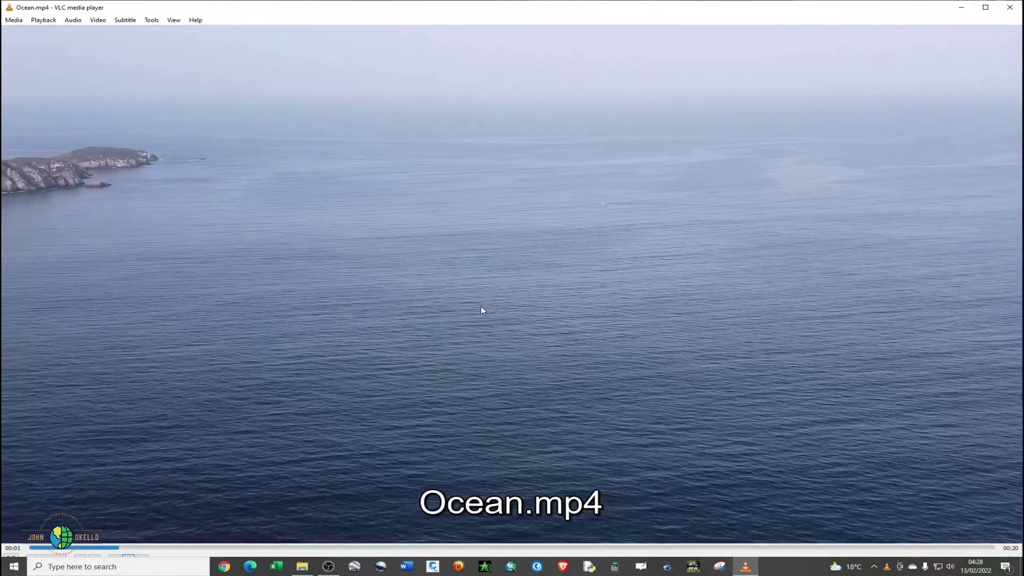
double_click(481, 307)
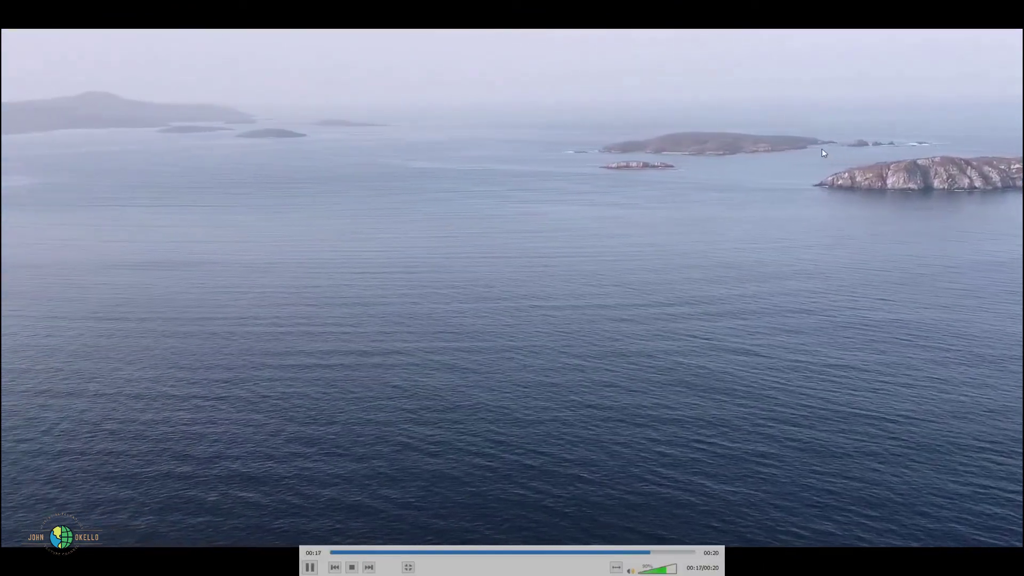
double_click(821, 149)
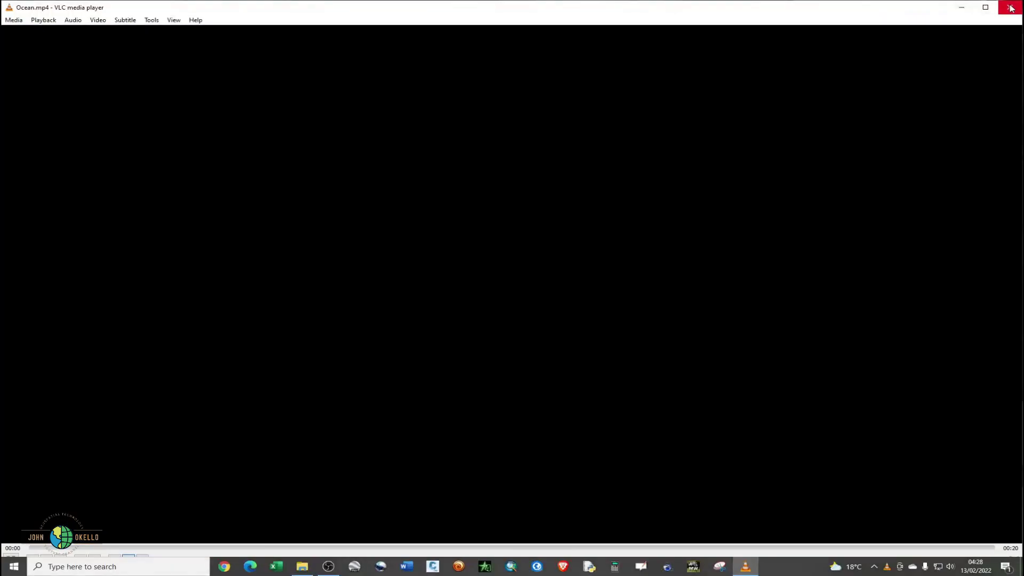
click(1009, 7)
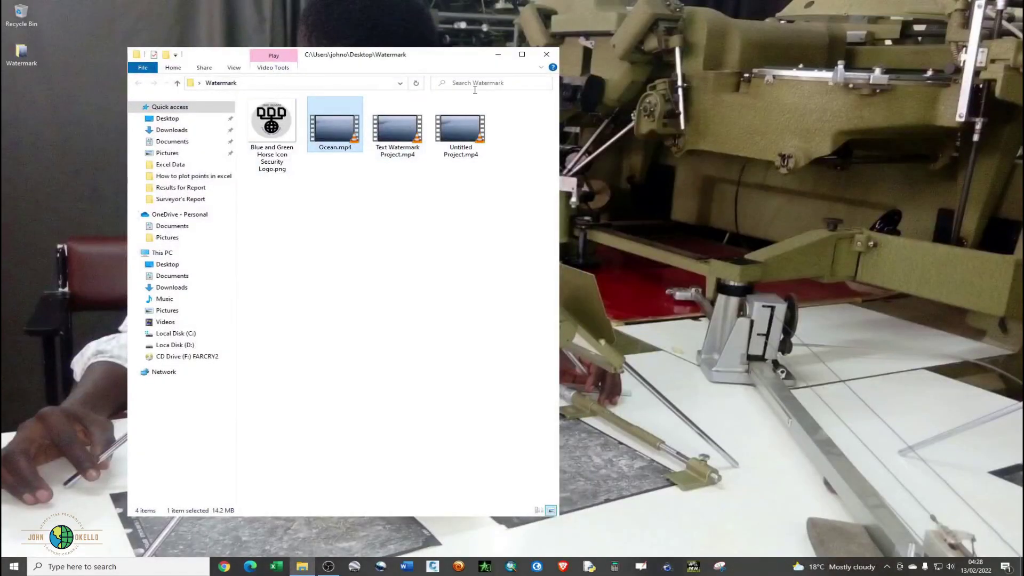
Play Text Watermark Project.mp4 full screen in VLC media player to check its text watermark.
double_click(401, 134)
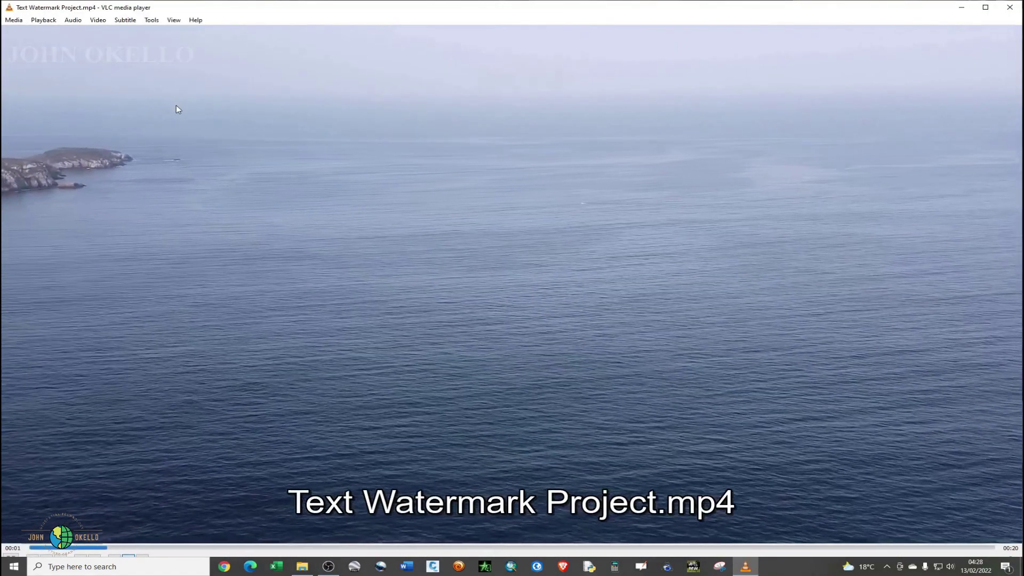
double_click(177, 106)
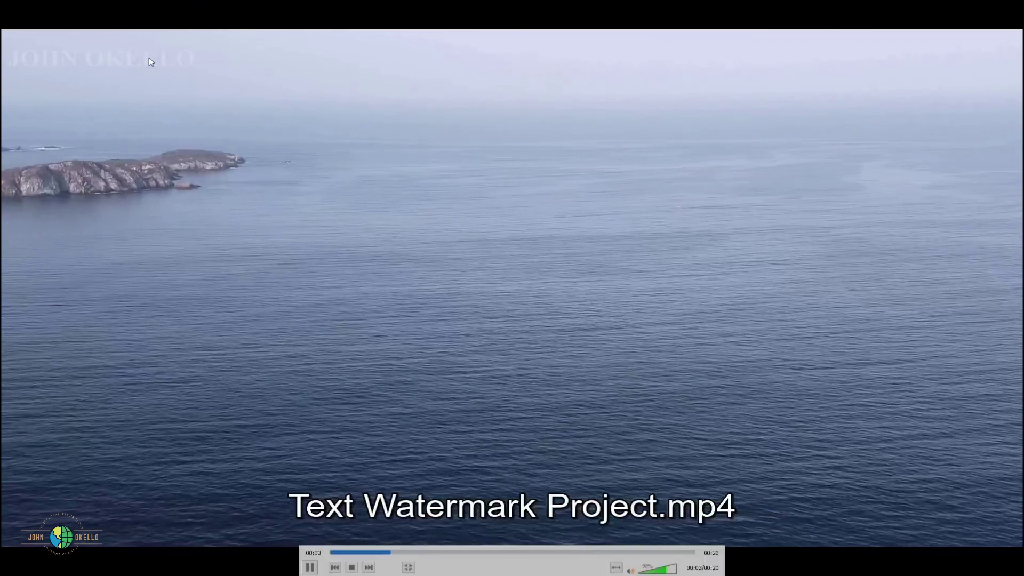